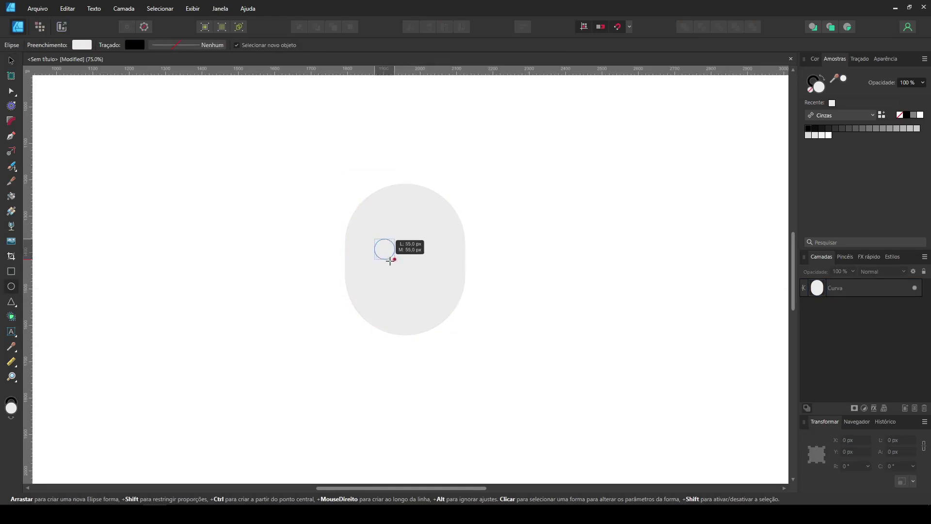
# - Place a matching pair of eye circles symmetrically on the face
pyautogui.press('v')
pyautogui.moveTo(435, 255); pyautogui.dragTo(439, 255)
pyautogui.moveTo(521, 270); pyautogui.dragTo(338, 218)
pyautogui.moveTo(433, 249); pyautogui.dragTo(429, 250)
pyautogui.click(495, 257)
# - Draw a light grey ear circle of about 91 px behind the face's left edge and duplicate it on the right edge
pyautogui.click(11, 286)
pyautogui.moveTo(315, 238); pyautogui.dragTo(348, 272)
pyautogui.click(816, 135)
pyautogui.hotkey('ctrl', 'shift', '[')
pyautogui.click(11, 61)
pyautogui.click(287, 284)
pyautogui.moveTo(327, 253); pyautogui.dragTo(477, 266)
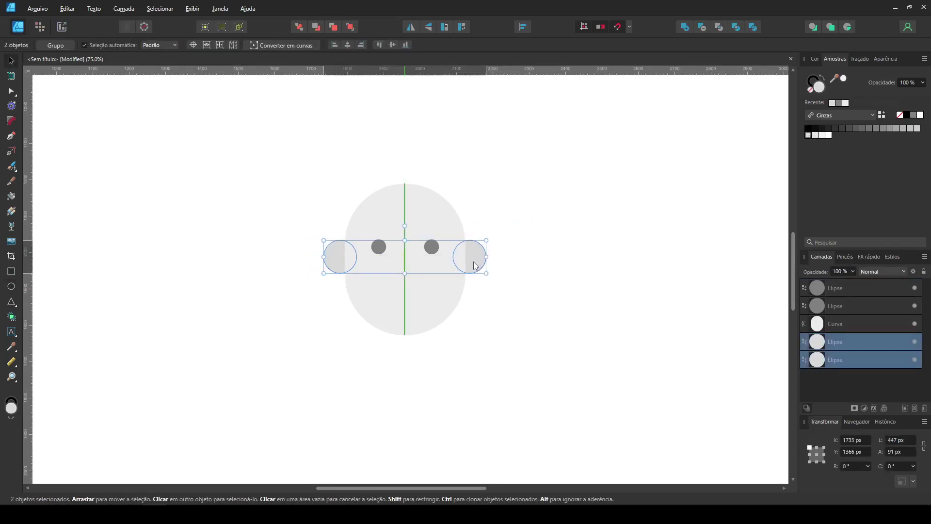
pyautogui.click(183, 273)
# - Draw a square about 211 px over the head's upper left and round its top-left and bottom-right corners as a hair half
pyautogui.moveTo(340, 149)
pyautogui.mouseDown()
pyautogui.moveTo(406, 227)
pyautogui.moveTo(416, 225)
pyautogui.mouseUp()
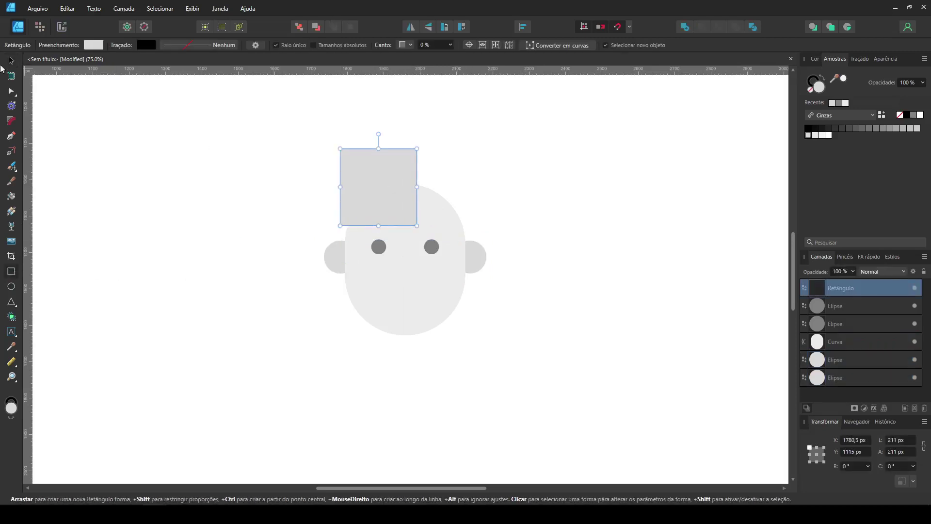
pyautogui.press('v')
pyautogui.moveTo(390, 187); pyautogui.dragTo(390, 190)
pyautogui.moveTo(379, 156); pyautogui.dragTo(456, 191)
pyautogui.press('c')
pyautogui.press('a')
pyautogui.hotkey('ctrl', 'z')
pyautogui.press('c')
# - Mirror a copy of the hair half to the right, give it a lighter grey, and centre both halves over the head
pyautogui.press('v')
pyautogui.click(410, 27)
pyautogui.click(815, 135)
pyautogui.hotkey('ctrl', 'd')
pyautogui.keyDown('shift'); pyautogui.click(386, 180); pyautogui.keyUp('shift')
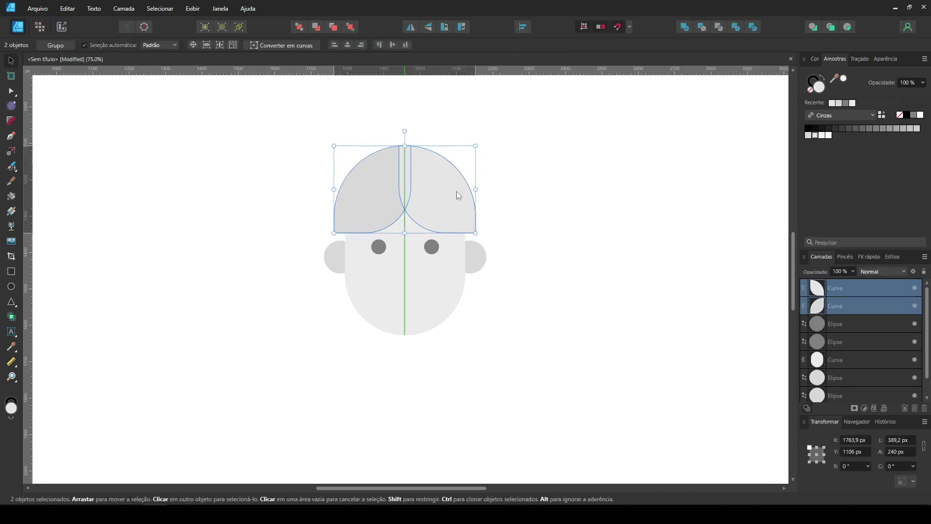
pyautogui.moveTo(406, 147); pyautogui.dragTo(420, 166)
pyautogui.click(527, 158)
# - Add a darker grey hair bun on top of the head from a rectangle about 128 × 92 px with fully rounded corners
pyautogui.scroll(3, 418, 256)
pyautogui.scroll(2, 262, 238)
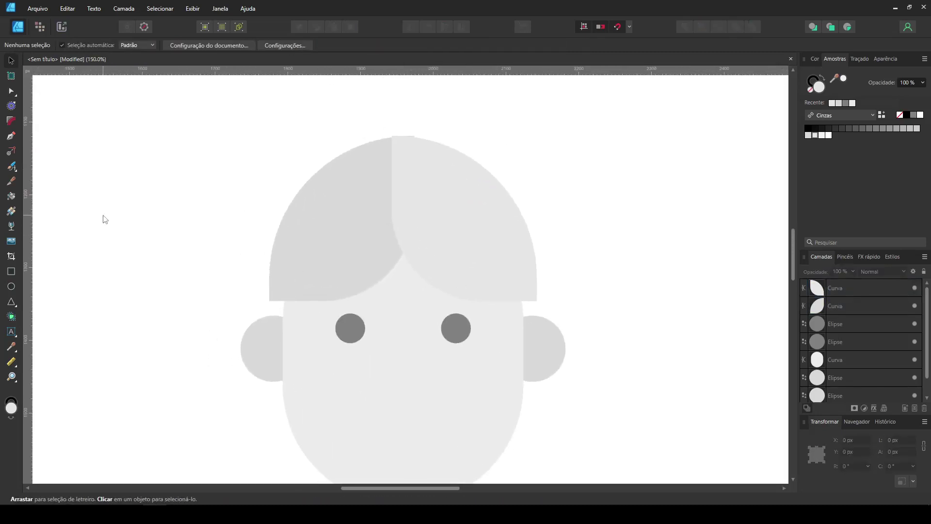
pyautogui.press('m')
pyautogui.moveTo(357, 106); pyautogui.dragTo(450, 173)
pyautogui.click(909, 128)
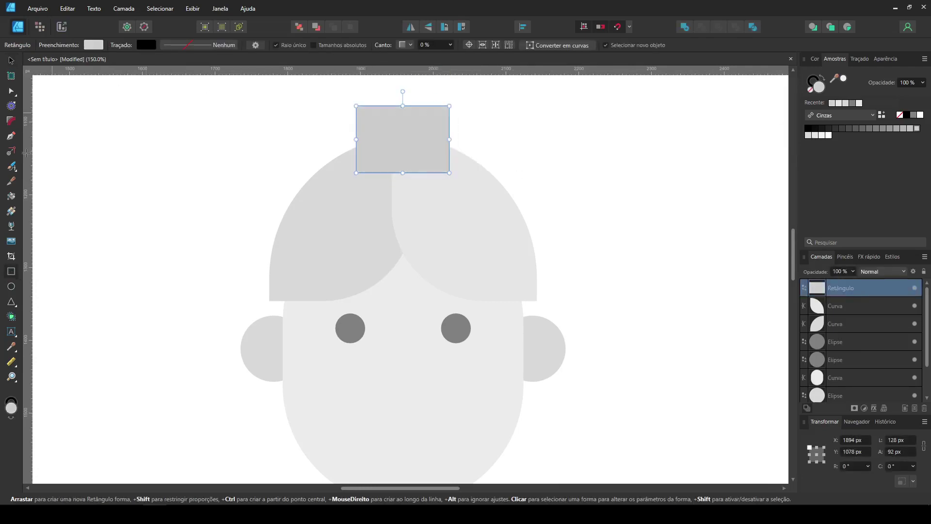
pyautogui.press('c')
pyautogui.moveTo(325, 92); pyautogui.dragTo(495, 189)
pyautogui.moveTo(450, 172); pyautogui.dragTo(409, 186)
pyautogui.press('v')
pyautogui.hotkey('ctrl', '-')
pyautogui.click(455, 162)
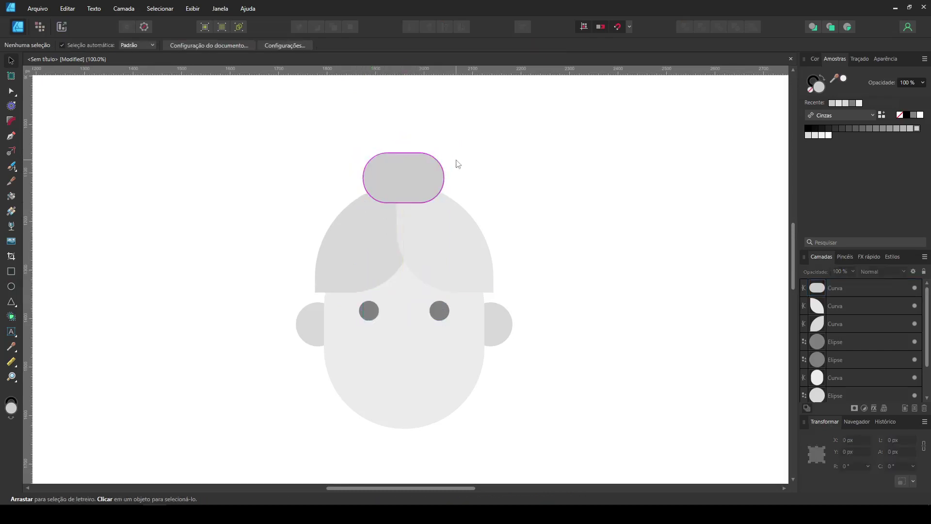
# - Draw a small grey square nose between the eyes, round its top corners fully, and centre it on the face
pyautogui.hotkey('ctrl', '+')
pyautogui.scroll(-3, 455, 160)
pyautogui.press('m')
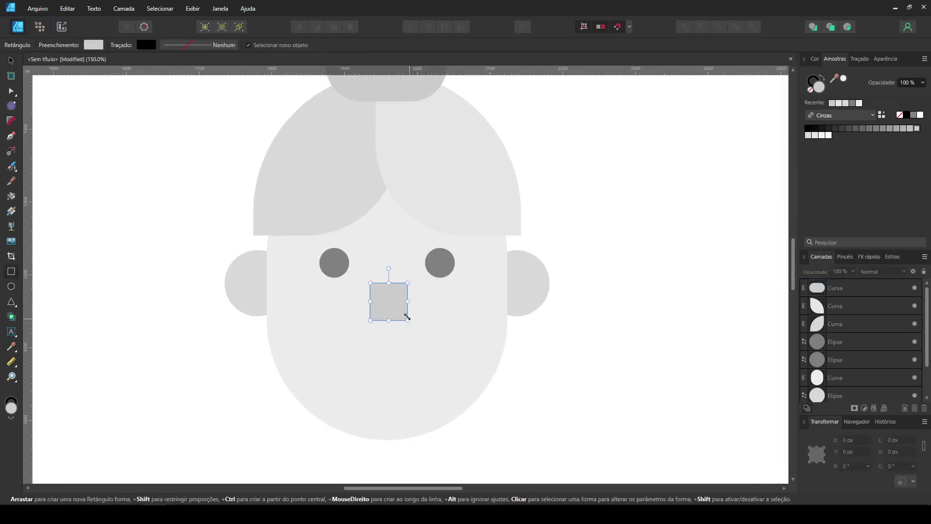
pyautogui.moveTo(407, 317); pyautogui.dragTo(408, 318)
pyautogui.click(561, 45)
pyautogui.press('c')
pyautogui.moveTo(359, 272); pyautogui.dragTo(391, 309)
pyautogui.click(11, 60)
pyautogui.click(388, 309)
pyautogui.keyDown('shift'); pyautogui.click(407, 396); pyautogui.keyUp('shift')
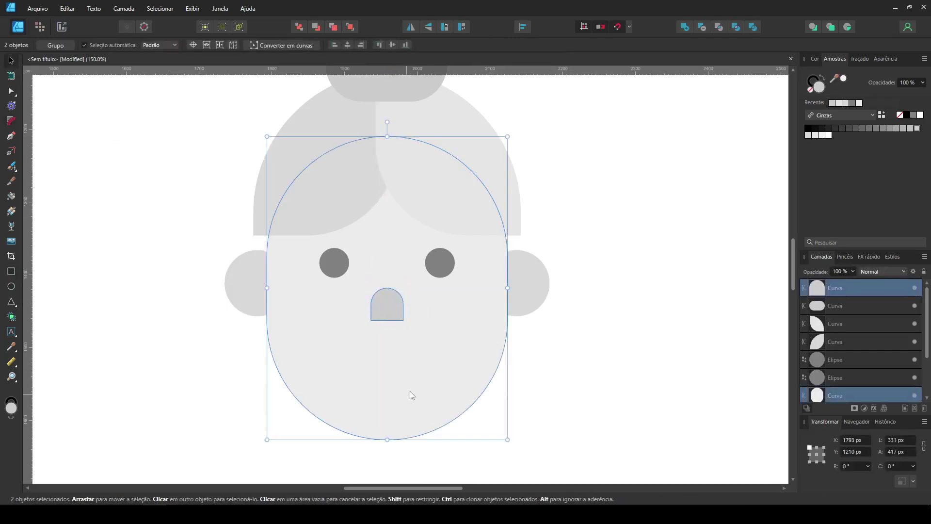
pyautogui.click(175, 247)
# - Create the mouth below the nose from a rectangle about 131 × 20 px with rounded bottom corners
pyautogui.click(13, 269)
pyautogui.moveTo(345, 381); pyautogui.dragTo(441, 396)
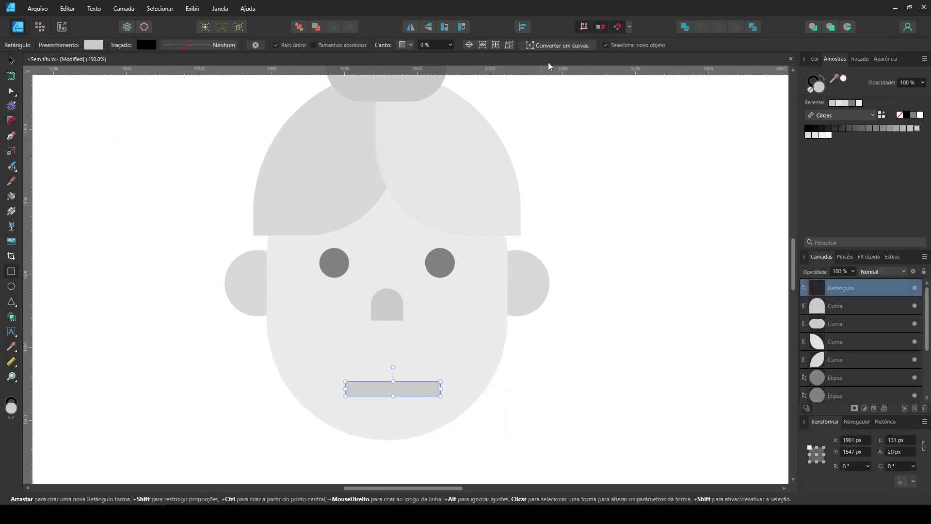
pyautogui.click(561, 46)
pyautogui.press('c')
pyautogui.moveTo(488, 427); pyautogui.dragTo(306, 391)
pyautogui.moveTo(345, 396); pyautogui.dragTo(397, 380)
pyautogui.click(11, 60)
pyautogui.click(530, 386)
# - Shorten the face shape slightly from its lower edge and move the mouth up a little
pyautogui.click(449, 418)
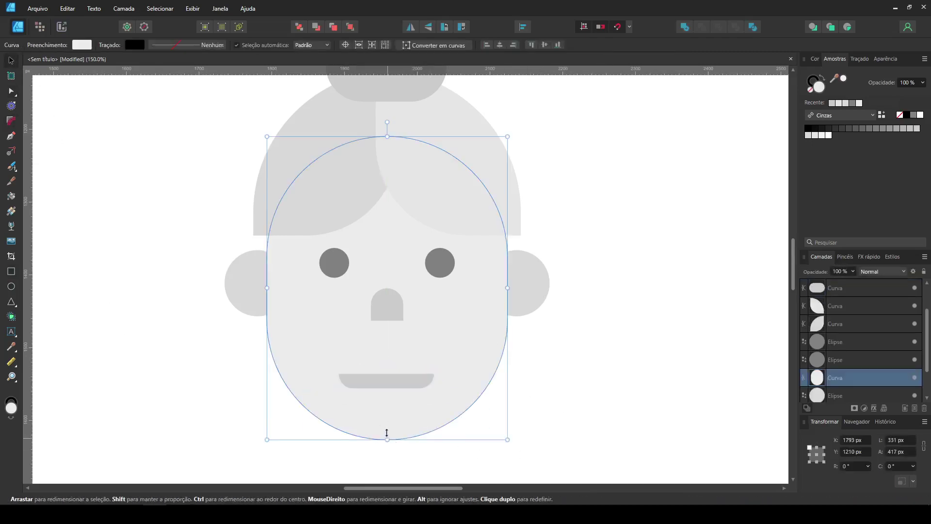
pyautogui.moveTo(387, 439); pyautogui.dragTo(387, 429)
pyautogui.click(417, 453)
pyautogui.moveTo(399, 378); pyautogui.dragTo(398, 370)
pyautogui.click(189, 374)
# - Draw two concentric circles beside the face and subtract the inner one from the outer to form a glasses ring
pyautogui.press('m')
pyautogui.moveTo(577, 251)
pyautogui.mouseDown()
pyautogui.moveTo(686, 347)
pyautogui.moveTo(682, 357)
pyautogui.mouseUp()
pyautogui.moveTo(604, 295); pyautogui.dragTo(627, 295)
pyautogui.moveTo(652, 252); pyautogui.dragTo(653, 278)
pyautogui.moveTo(673, 328)
pyautogui.mouseDown()
pyautogui.moveTo(369, 250)
pyautogui.moveTo(511, 250)
pyautogui.moveTo(490, 250)
pyautogui.mouseUp()
pyautogui.keyDown('shift'); pyautogui.click(676, 340); pyautogui.keyUp('shift')
pyautogui.click(702, 27)
# - Arrange copies of the glasses ring around both eyes and between them as the bridge
pyautogui.keyDown('shift'); pyautogui.click(379, 246); pyautogui.keyUp('shift')
pyautogui.click(484, 281)
pyautogui.moveTo(484, 281); pyautogui.dragTo(427, 300)
pyautogui.keyDown('shift'); pyautogui.click(365, 288); pyautogui.keyUp('shift')
# - Remove the middle ring's lower arc with the Shape Builder and unite the rings into one glasses frame with an arched bridge
pyautogui.click(11, 317)
pyautogui.moveTo(430, 308); pyautogui.dragTo(421, 285)
pyautogui.press('BackSpace')
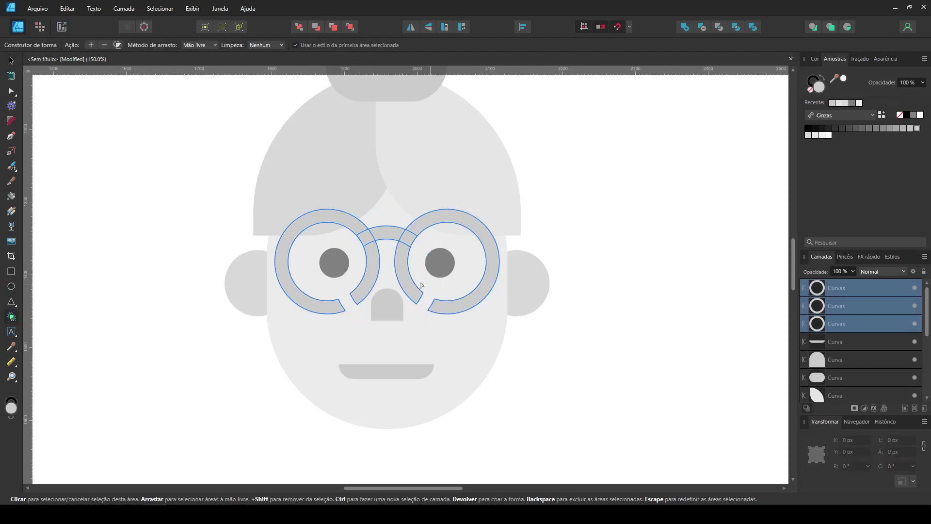
pyautogui.hotkey('ctrl', 'z')
pyautogui.click(434, 270)
pyautogui.press('BackSpace')
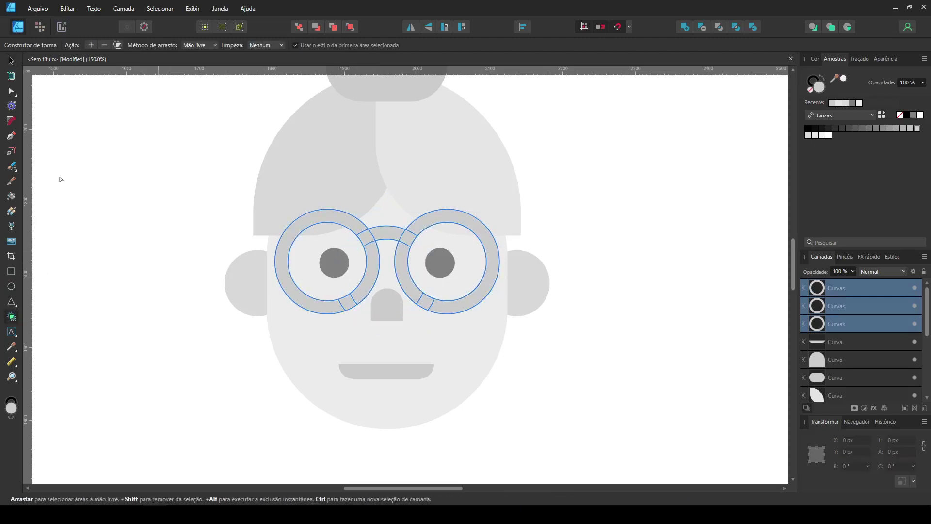
pyautogui.click(684, 28)
pyautogui.press('v')
pyautogui.click(620, 236)
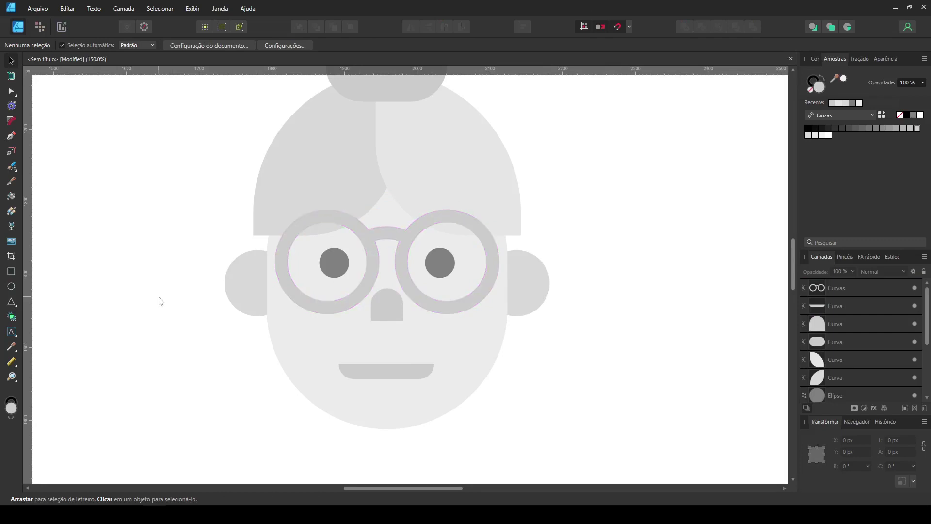
# - Draw a small rectangle from the right lens toward the ear and round its outer corners as a glasses temple
pyautogui.click(11, 272)
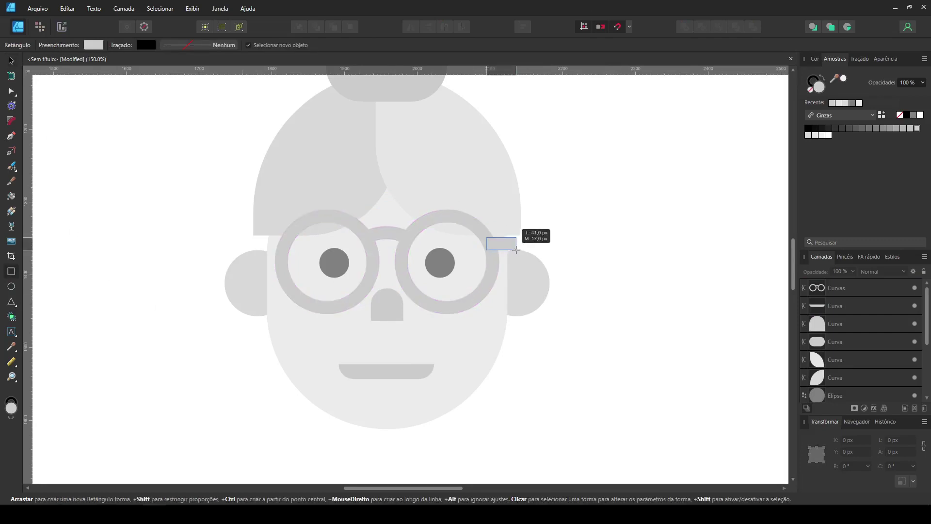
pyautogui.moveTo(521, 251); pyautogui.dragTo(510, 227)
pyautogui.click(558, 45)
pyautogui.click(11, 120)
pyautogui.moveTo(521, 238); pyautogui.dragTo(509, 239)
pyautogui.click(555, 212)
# - Increase the right temple's height to about 20 px and place a mirrored copy at the left lens
pyautogui.hotkey('ctrl', '+')
pyautogui.hotkey('ctrl', '+')
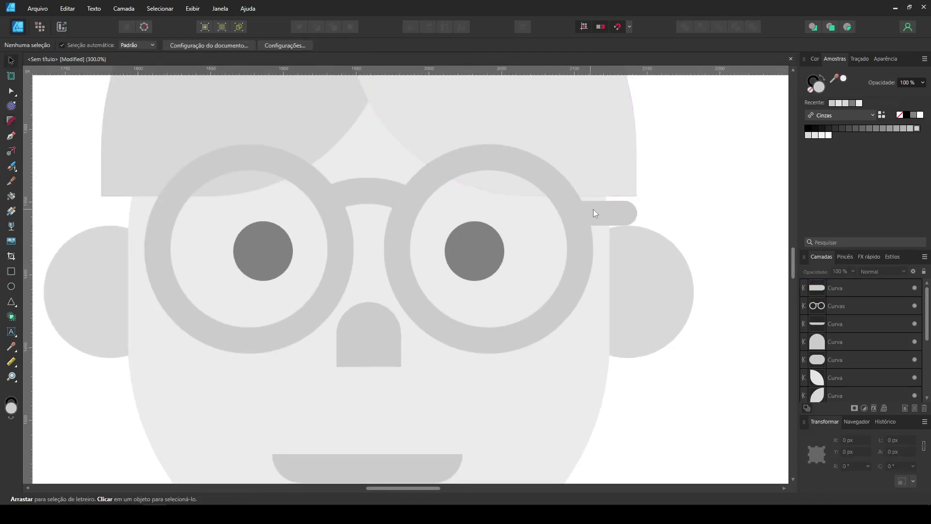
pyautogui.click(592, 214)
pyautogui.moveTo(581, 201); pyautogui.dragTo(554, 196)
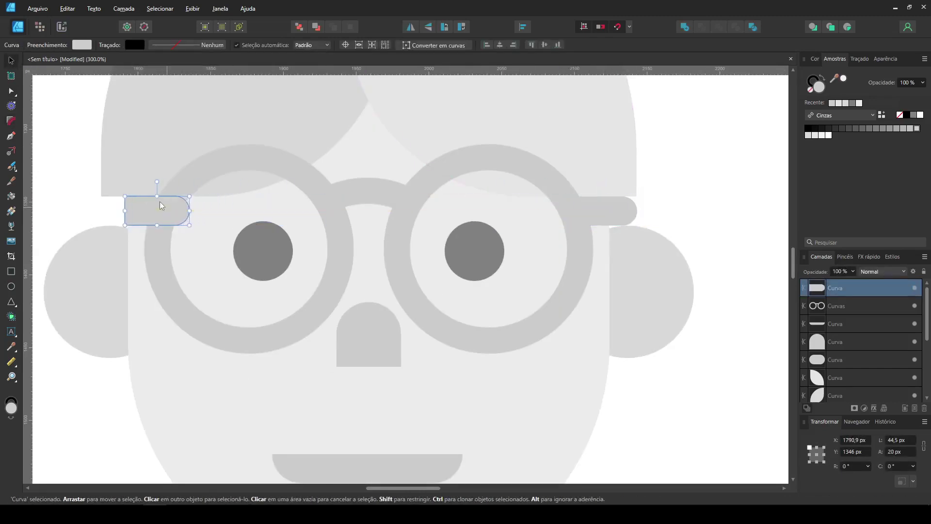
# - Unite both temples with the glasses frame into a single shape
pyautogui.keyDown('shift'); pyautogui.click(604, 205); pyautogui.keyUp('shift')
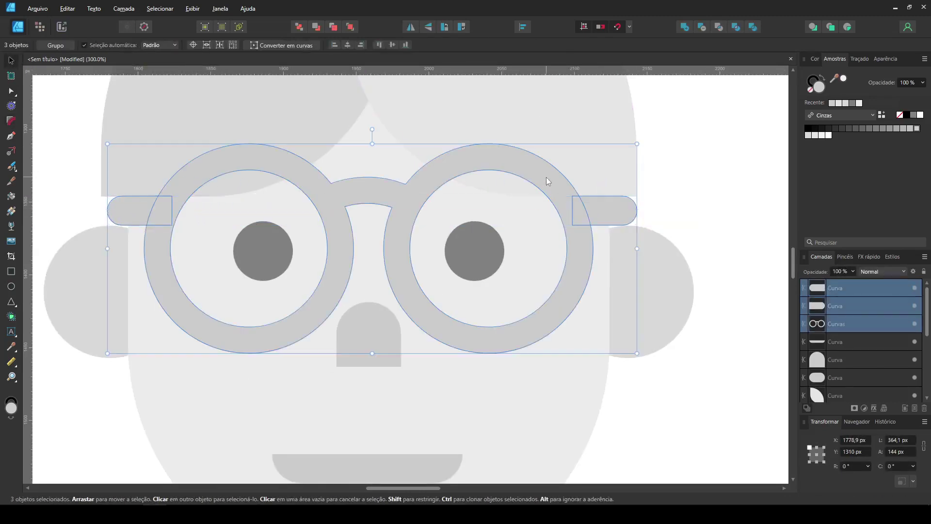
pyautogui.keyDown('shift'); pyautogui.click(563, 274); pyautogui.keyUp('shift')
pyautogui.click(687, 26)
pyautogui.click(72, 204)
# - Move both ears up slightly together
pyautogui.click(99, 289)
pyautogui.keyDown('shift'); pyautogui.click(640, 295); pyautogui.keyUp('shift')
pyautogui.moveTo(640, 295); pyautogui.dragTo(640, 284)
pyautogui.click(679, 185)
# - Reduce both hair halves together to about 362 × 223 px and fit them over the head
pyautogui.moveTo(613, 149); pyautogui.dragTo(616, 236)
pyautogui.click(581, 213)
pyautogui.keyDown('shift'); pyautogui.click(300, 133); pyautogui.keyUp('shift')
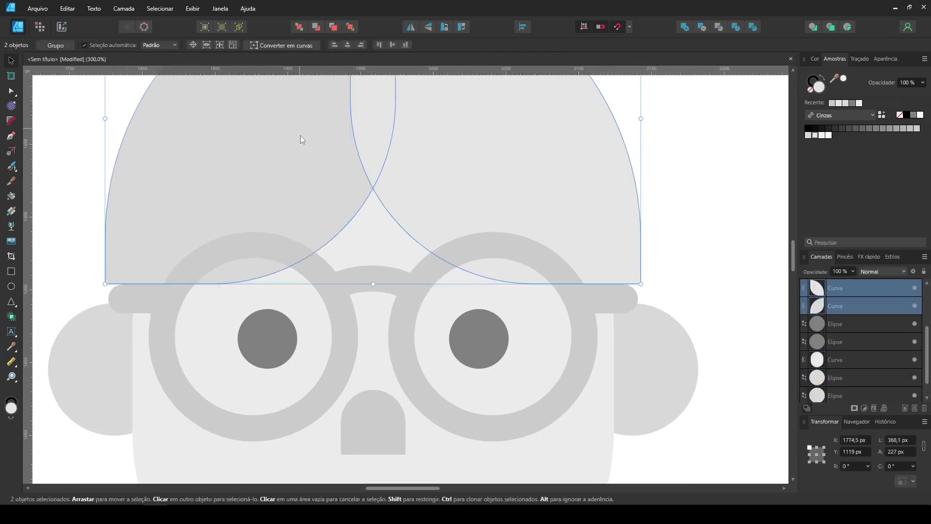
pyautogui.moveTo(299, 133); pyautogui.dragTo(300, 145)
pyautogui.moveTo(378, 258); pyautogui.dragTo(378, 376)
pyautogui.moveTo(373, 81); pyautogui.dragTo(376, 87)
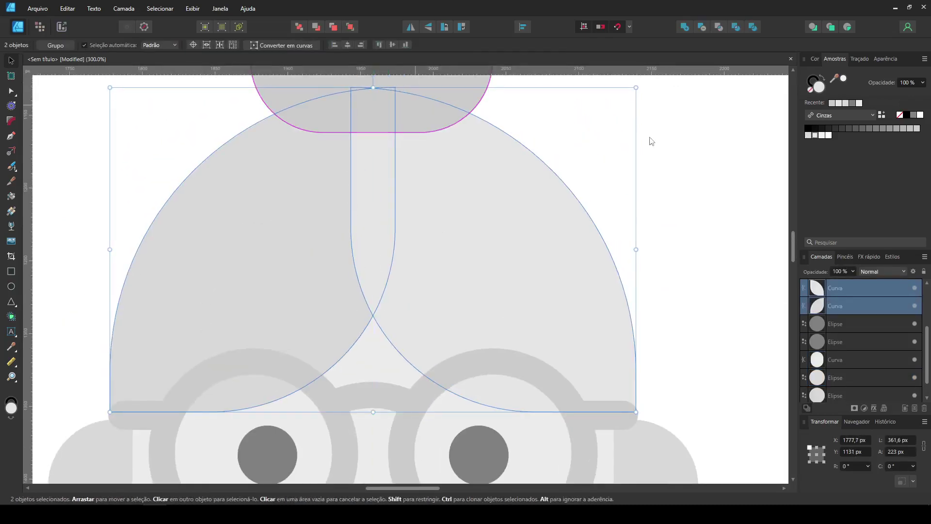
pyautogui.click(656, 134)
# - Lower the hair bun so it sits on the top of the hair
pyautogui.hotkey('ctrl', '-')
pyautogui.moveTo(409, 155); pyautogui.dragTo(410, 170)
pyautogui.click(511, 195)
# - Move the right and left ears inward so each circle is centred on the face's side edge
pyautogui.scroll(-3, 511, 196)
pyautogui.hotkey('ctrl', '-')
pyautogui.hotkey('ctrl', '+')
pyautogui.hotkey('ctrl', '+')
pyautogui.click(581, 233)
pyautogui.moveTo(580, 234); pyautogui.dragTo(566, 205)
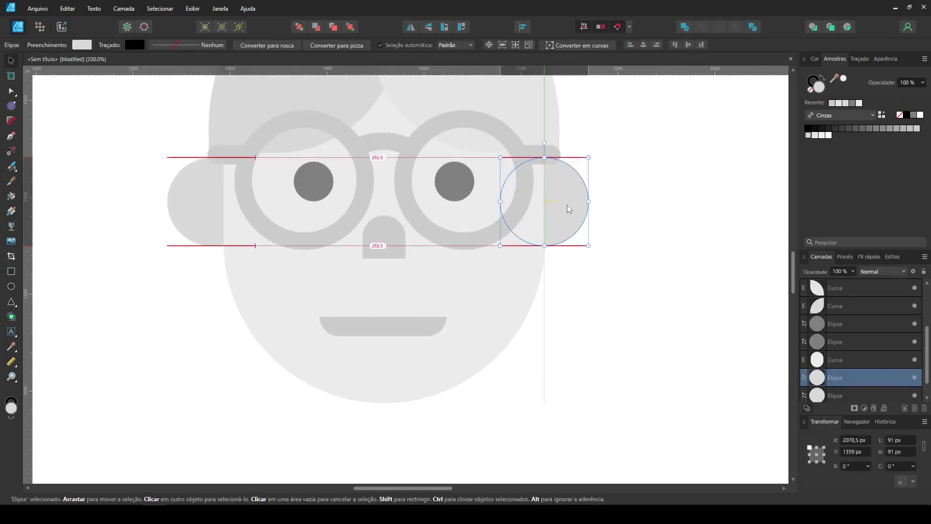
pyautogui.keyDown('shift'); pyautogui.click(201, 205); pyautogui.keyUp('shift')
pyautogui.click(137, 262)
pyautogui.moveTo(192, 188); pyautogui.dragTo(204, 188)
pyautogui.click(151, 272)
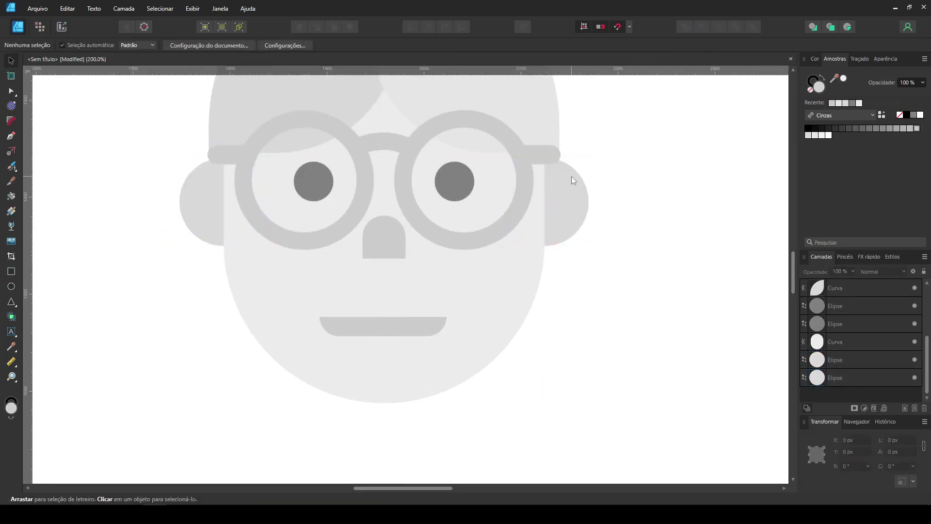
# - Duplicate an ear circle and place the copy behind the chin as the neck
pyautogui.moveTo(569, 175); pyautogui.dragTo(401, 385)
pyautogui.click(528, 358)
pyautogui.hotkey('ctrl', '-')
pyautogui.hotkey('ctrl', '-')
pyautogui.hotkey('ctrl', '-')
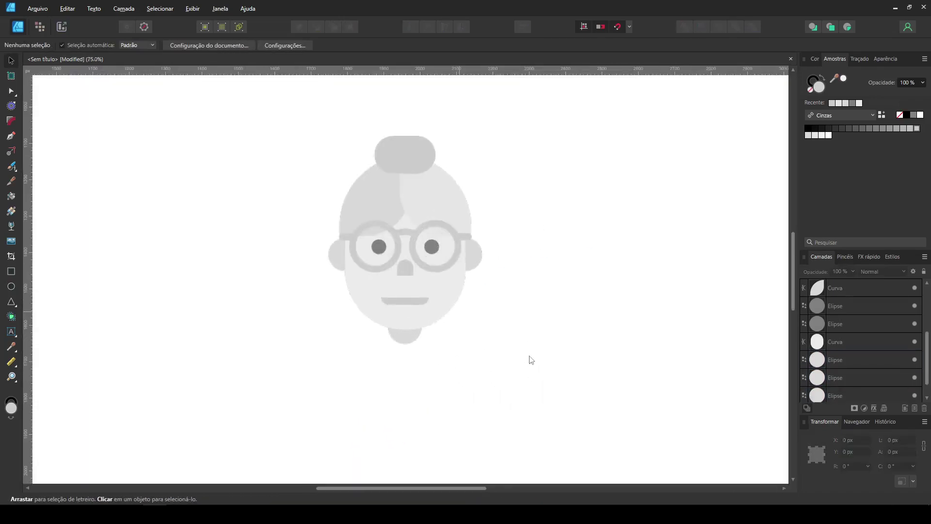
# - Move the entire head artwork upward to make room for a body
pyautogui.hotkey('ctrl', 'a')
pyautogui.moveTo(429, 306); pyautogui.dragTo(427, 251)
pyautogui.click(529, 230)
# - Draw a light grey torso rectangle about 446.5 × 603 px below the neck and round its top corners to about 83 px
pyautogui.hotkey('ctrl', '-')
pyautogui.scroll(-2, 528, 230)
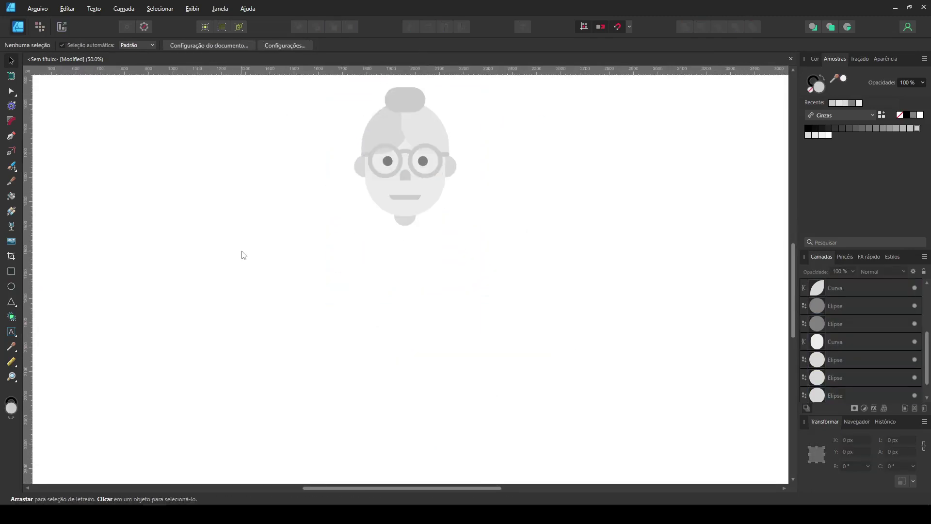
pyautogui.click(10, 269)
pyautogui.moveTo(354, 225); pyautogui.dragTo(462, 372)
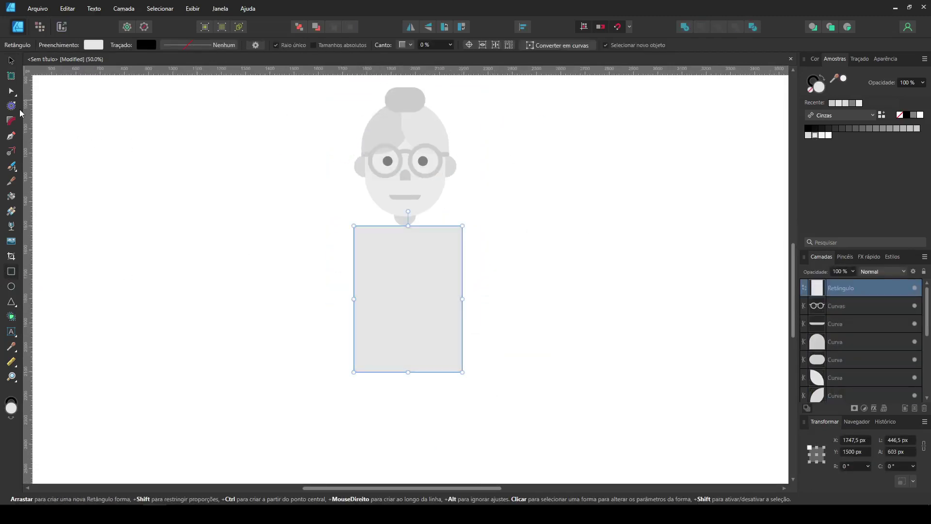
pyautogui.click(12, 121)
pyautogui.moveTo(342, 220); pyautogui.dragTo(452, 306)
pyautogui.press('a')
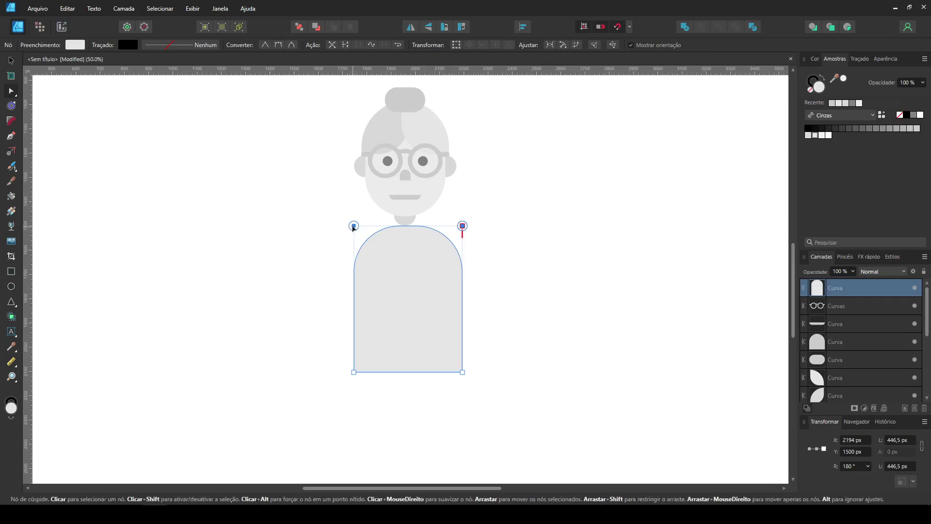
pyautogui.press('c')
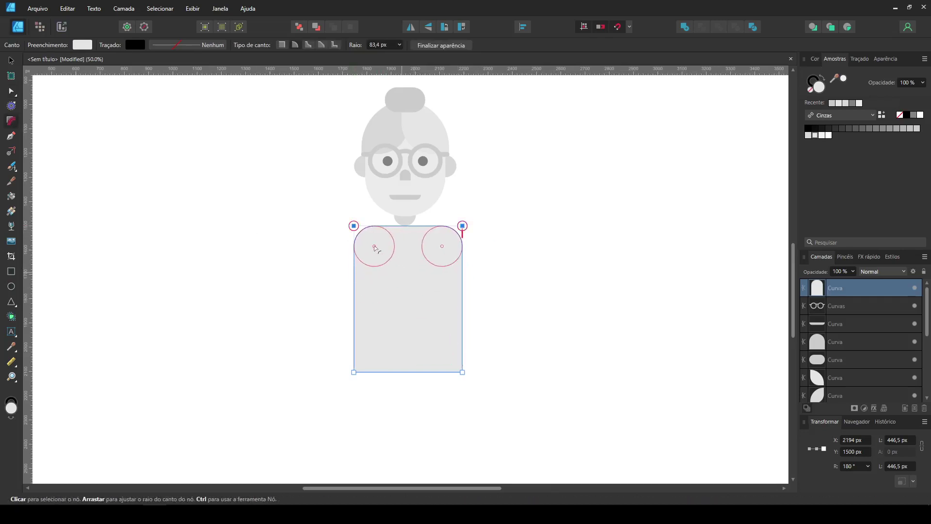
# - Send the torso behind all other shapes and move it up to centre it under the neck
pyautogui.click(8, 61)
pyautogui.hotkey('ctrl', 'shift', '[')
pyautogui.moveTo(420, 280)
pyautogui.mouseDown()
pyautogui.moveTo(417, 271)
pyautogui.moveTo(409, 280)
pyautogui.moveTo(417, 277)
pyautogui.mouseUp()
pyautogui.click(505, 233)
pyautogui.click(510, 231)
# - Extend the torso downward to a height of 636 px
pyautogui.hotkey('ctrl', '+')
pyautogui.moveTo(508, 194); pyautogui.dragTo(452, 331)
pyautogui.scroll(-3, 502, 315)
pyautogui.click(369, 396)
pyautogui.moveTo(349, 441); pyautogui.dragTo(366, 446)
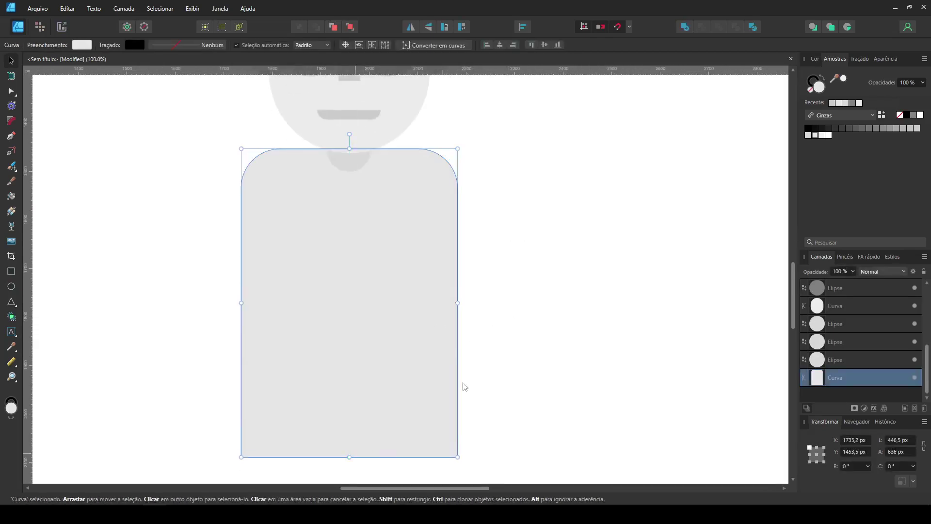
pyautogui.hotkey('ctrl', 'd')
# - Draw a white square about 102 px wide right of the neck's centre, behind the neck, aligned with the torso's top edge
pyautogui.click(11, 272)
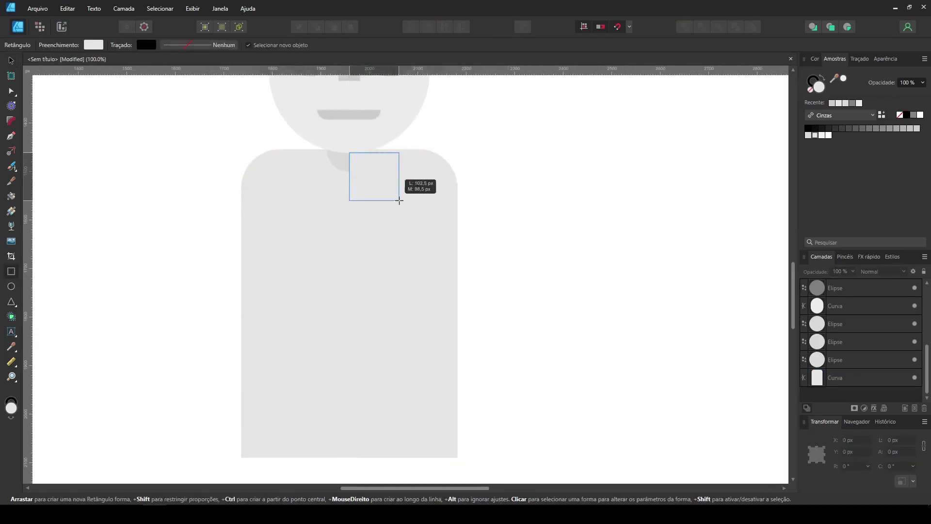
pyautogui.moveTo(399, 200); pyautogui.dragTo(399, 202)
pyautogui.click(11, 61)
pyautogui.keyDown('shift'); pyautogui.click(351, 268); pyautogui.keyUp('shift')
pyautogui.hotkey('ctrl', 'shift', '[')
pyautogui.click(523, 27)
pyautogui.click(556, 149)
pyautogui.hotkey('ctrl', 'd')
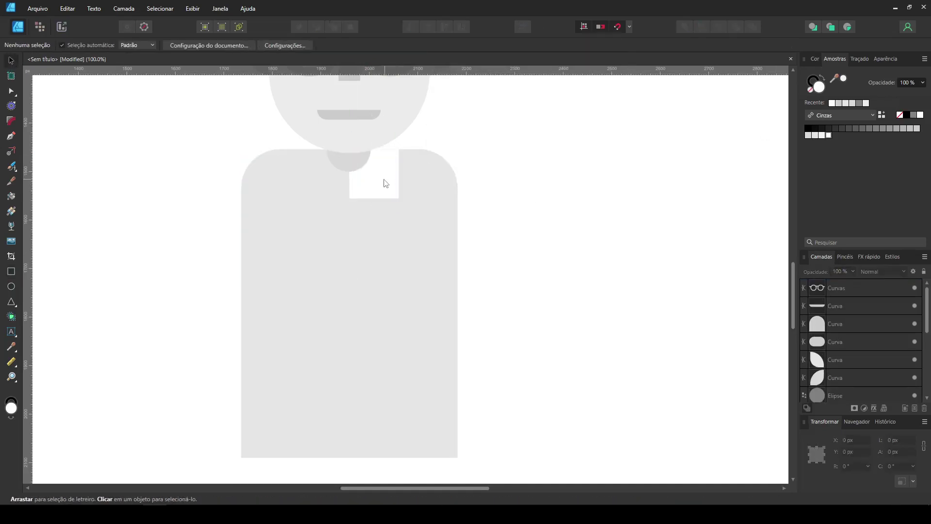
# - Round the lower-left corner of the white collar square to about half its width
pyautogui.click(384, 182)
pyautogui.click(13, 121)
pyautogui.moveTo(349, 198); pyautogui.dragTo(392, 150)
pyautogui.press('a')
pyautogui.click(468, 129)
pyautogui.scroll(2, 421, 209)
pyautogui.moveTo(421, 210); pyautogui.dragTo(503, 442)
# - Shrink the white collar piece, fit it beside the neck, and mirror a duplicate on the neck's other side
pyautogui.click(11, 60)
pyautogui.click(458, 327)
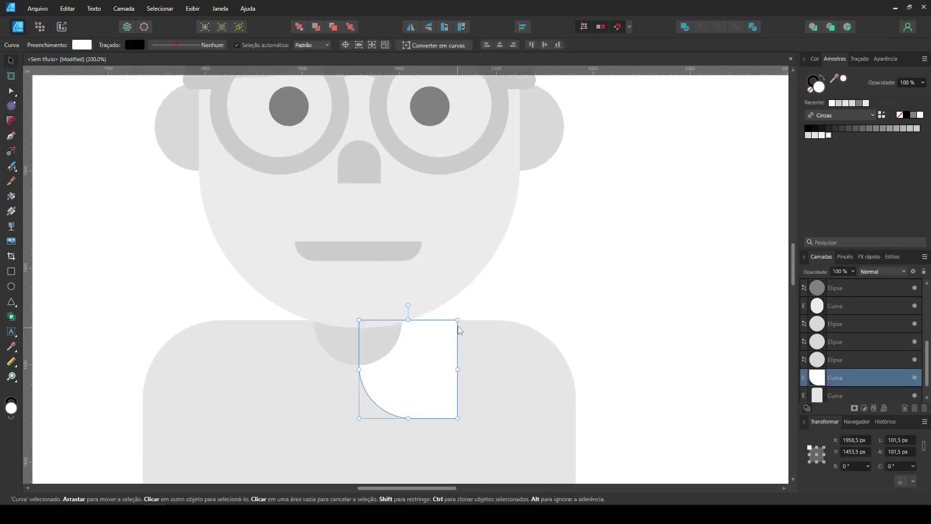
pyautogui.moveTo(433, 365); pyautogui.dragTo(316, 367)
pyautogui.click(573, 255)
# - Draw a white rectangle about 55 × 18 px on the upper torso and round all its corners fully into a pill
pyautogui.hotkey('ctrl', '-')
pyautogui.moveTo(556, 275); pyautogui.dragTo(556, 130)
pyautogui.click(11, 272)
pyautogui.moveTo(395, 243)
pyautogui.mouseDown()
pyautogui.moveTo(404, 250)
pyautogui.moveTo(381, 234)
pyautogui.mouseUp()
pyautogui.click(556, 46)
pyautogui.click(11, 121)
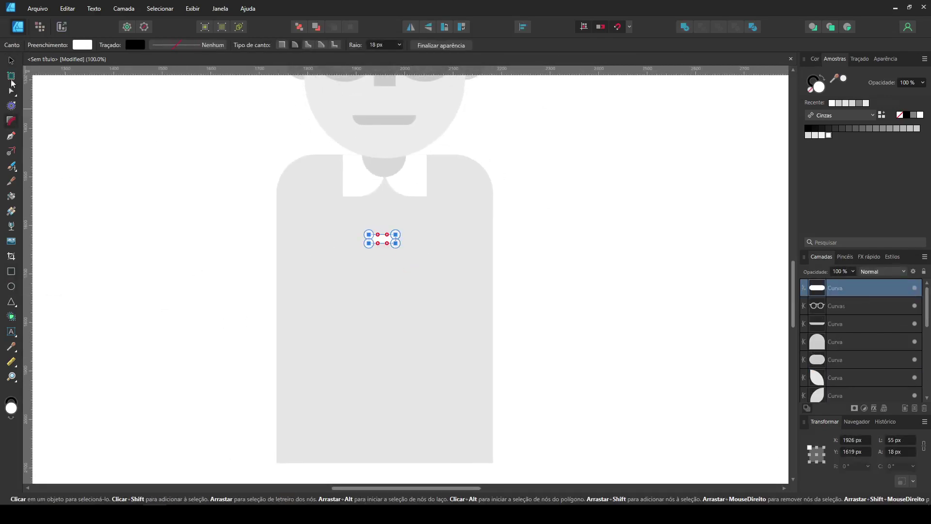
# - Scale the white pill button down to about 48.9 × 16 px and centre it below the collar
pyautogui.click(11, 61)
pyautogui.click(111, 259)
pyautogui.hotkey('ctrl', '+')
pyautogui.click(371, 225)
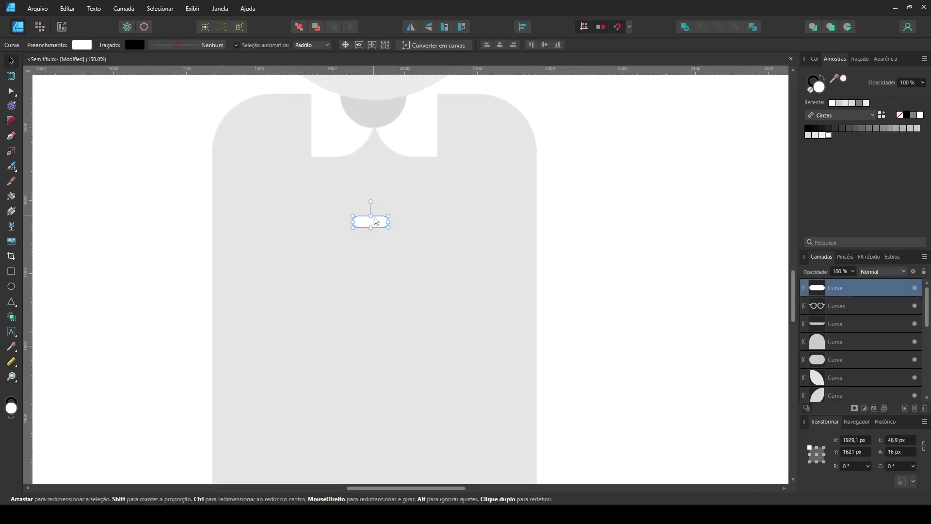
pyautogui.moveTo(376, 221); pyautogui.dragTo(380, 210)
# - Duplicate the white button down the middle of the torso to make a column of seven buttons
pyautogui.moveTo(573, 309); pyautogui.dragTo(306, 169)
pyautogui.keyDown('ctrl'); pyautogui.moveTo(383, 207); pyautogui.dragTo(384, 310); pyautogui.keyUp('ctrl')
pyautogui.click(610, 263)
pyautogui.hotkey('ctrl', '-')
pyautogui.moveTo(587, 410)
pyautogui.mouseDown()
pyautogui.moveTo(283, 285)
pyautogui.moveTo(303, 237)
pyautogui.mouseUp()
pyautogui.keyDown('ctrl'); pyautogui.moveTo(388, 294); pyautogui.dragTo(388, 405); pyautogui.keyUp('ctrl')
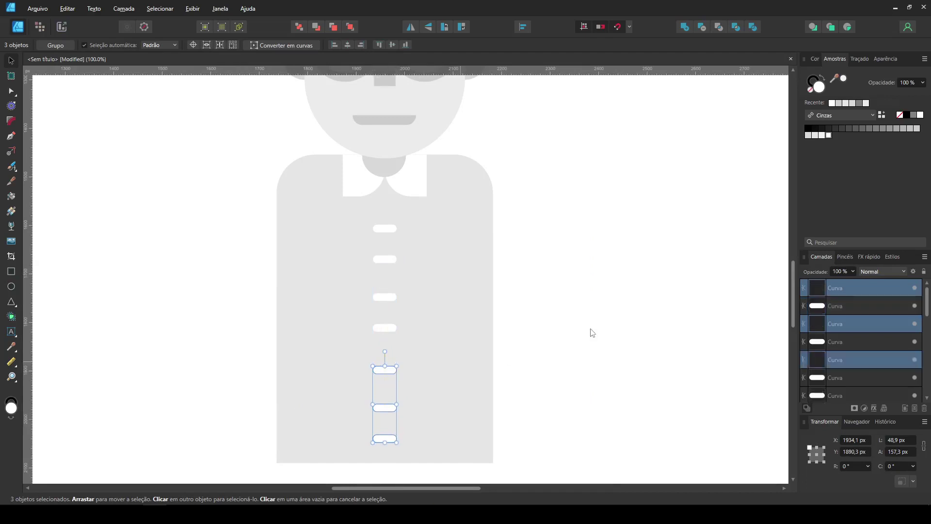
# - Move the lowest button up slightly and distribute all seven buttons evenly along the vertical
pyautogui.click(555, 448)
pyautogui.moveTo(386, 440); pyautogui.dragTo(386, 433)
pyautogui.moveTo(536, 449); pyautogui.dragTo(347, 207)
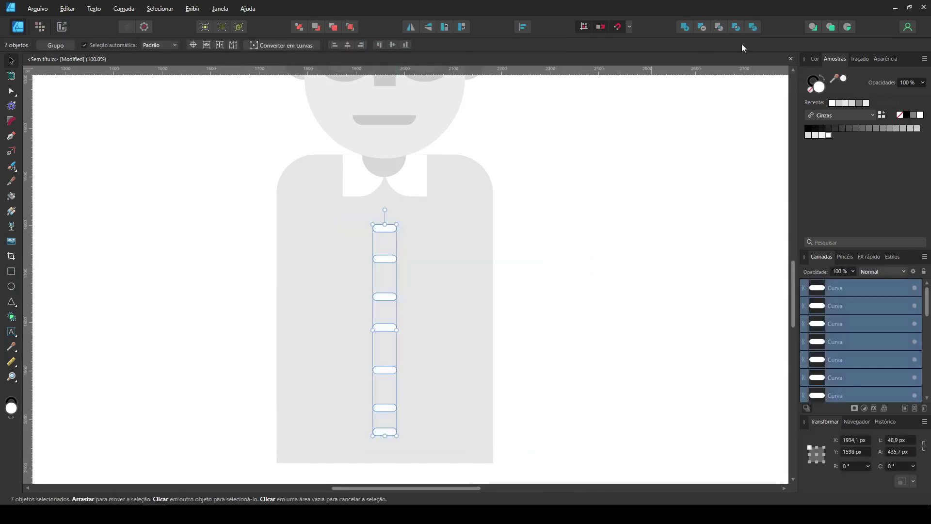
pyautogui.click(524, 26)
pyautogui.click(572, 107)
pyautogui.click(555, 149)
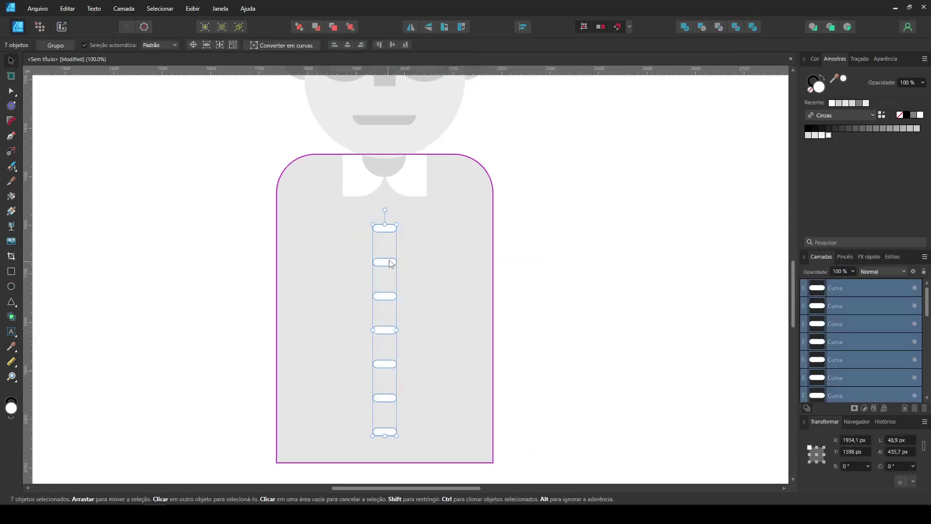
pyautogui.click(598, 233)
# - Duplicate the torso to its right and reduce the copy to about 149.5 × 168 px
pyautogui.hotkey('ctrl', '-')
pyautogui.hotkey('ctrl', '-')
pyautogui.hotkey('ctrl', '+')
pyautogui.click(323, 262)
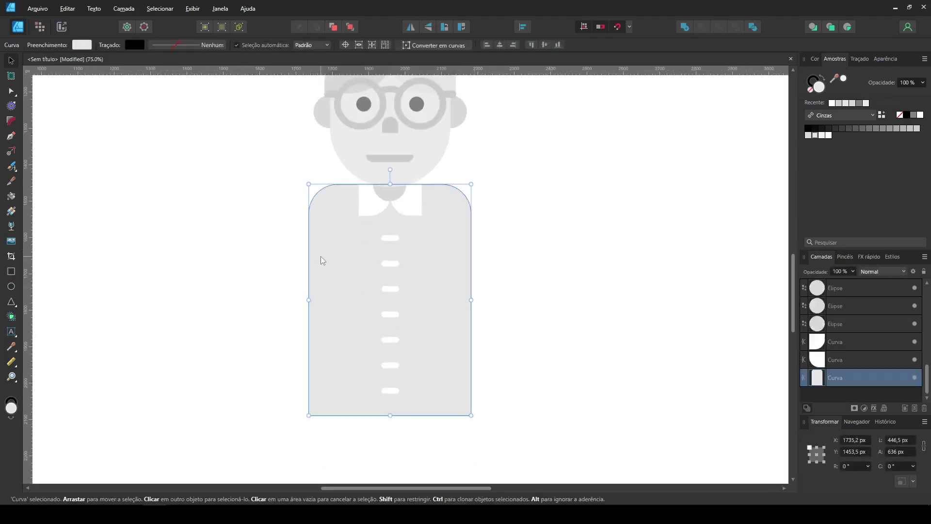
pyautogui.keyDown('ctrl'); pyautogui.moveTo(321, 257); pyautogui.dragTo(536, 257); pyautogui.keyUp('ctrl')
pyautogui.moveTo(685, 300); pyautogui.dragTo(578, 298)
pyautogui.moveTo(551, 414); pyautogui.dragTo(551, 247)
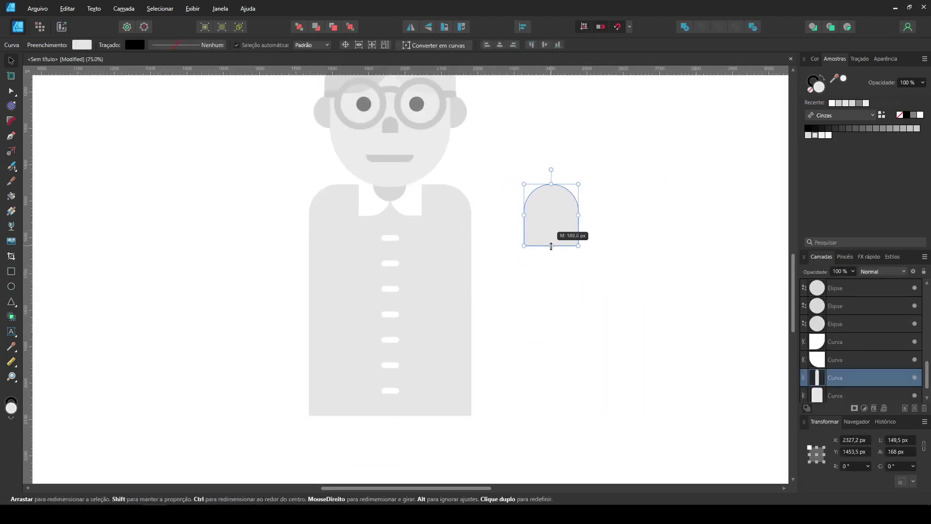
# - Narrow the small torso copy to about 129.6 px, rotate it 60°, and fit it over the right shoulder as a lengthened sleeve
pyautogui.moveTo(578, 185); pyautogui.dragTo(530, 191)
pyautogui.moveTo(551, 231); pyautogui.dragTo(438, 407)
pyautogui.hotkey('ctrl', '+')
pyautogui.hotkey('ctrl', '+')
pyautogui.moveTo(576, 297)
pyautogui.mouseDown()
pyautogui.moveTo(569, 312)
pyautogui.moveTo(564, 306)
pyautogui.mouseUp()
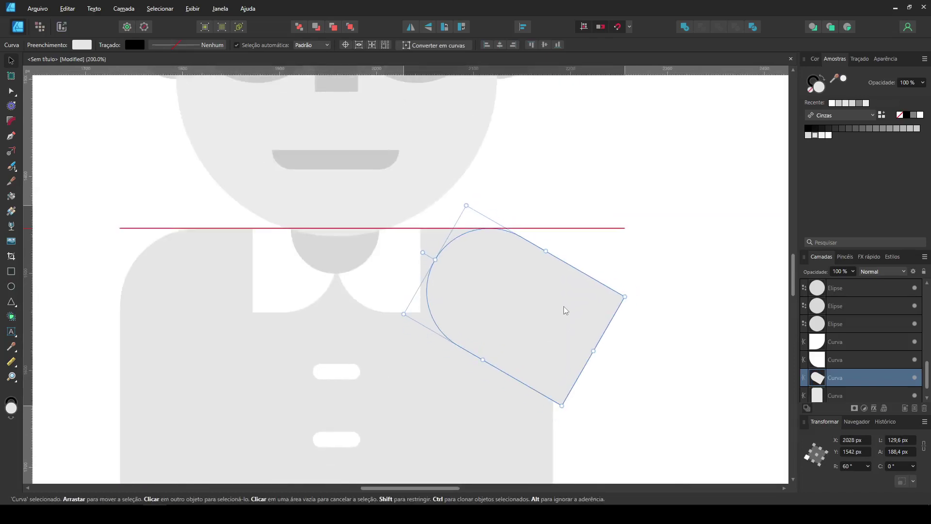
pyautogui.moveTo(593, 352); pyautogui.dragTo(624, 369)
pyautogui.click(623, 252)
# - Duplicate the sleeve, flip the copy horizontally, and place it symmetrically on the left shoulder
pyautogui.click(583, 287)
pyautogui.keyDown('ctrl'); pyautogui.moveTo(582, 286); pyautogui.dragTo(190, 281); pyautogui.keyUp('ctrl')
pyautogui.click(411, 27)
pyautogui.keyDown('shift'); pyautogui.click(557, 322); pyautogui.keyUp('shift')
pyautogui.moveTo(560, 323); pyautogui.dragTo(562, 323)
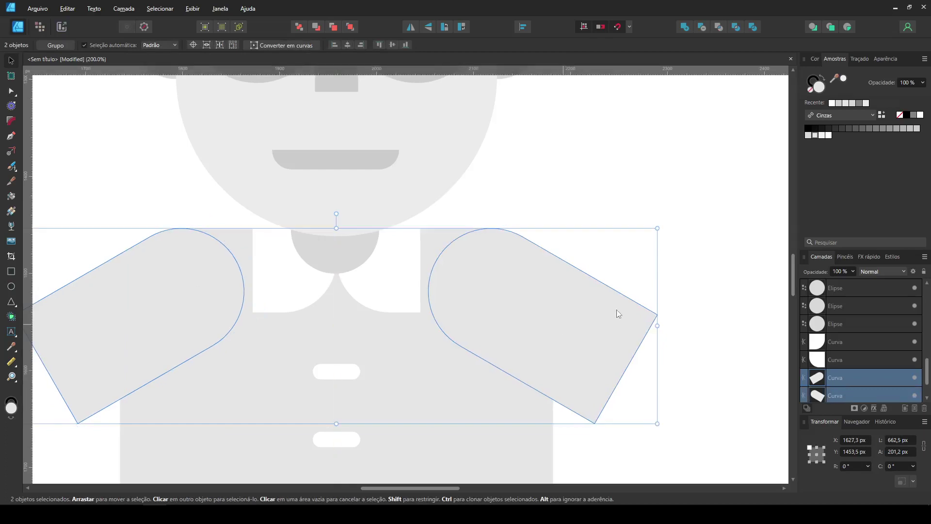
pyautogui.click(654, 266)
# - Draw a very light grey leg rectangle about 131.1 × 227 px below the torso's left half and send it behind all shapes
pyautogui.hotkey('ctrl', '-')
pyautogui.hotkey('ctrl', '-')
pyautogui.hotkey('ctrl', '-')
pyautogui.hotkey('ctrl', '+')
pyautogui.moveTo(543, 362); pyautogui.dragTo(579, 225)
pyautogui.hotkey('ctrl', '+')
pyautogui.scroll(-3, 473, 228)
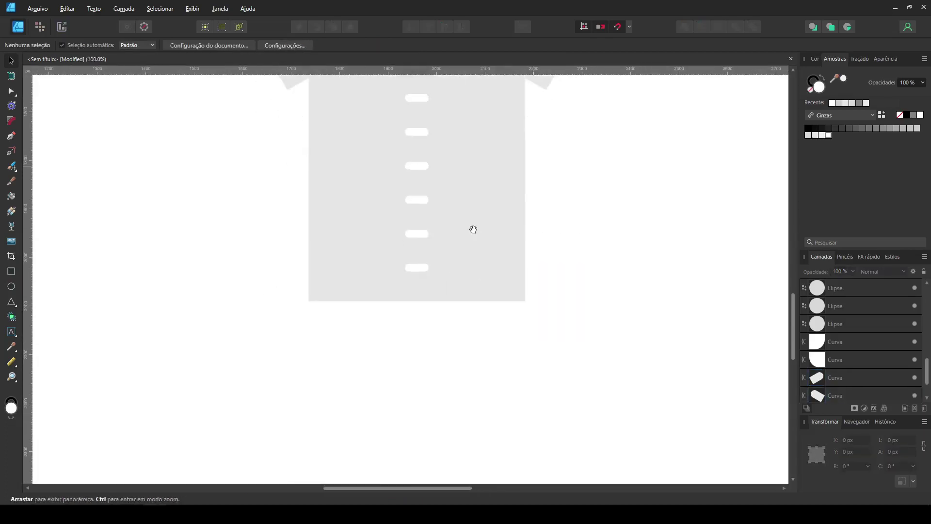
pyautogui.click(11, 271)
pyautogui.moveTo(341, 258)
pyautogui.mouseDown()
pyautogui.moveTo(386, 359)
pyautogui.moveTo(405, 369)
pyautogui.mouseUp()
pyautogui.click(826, 138)
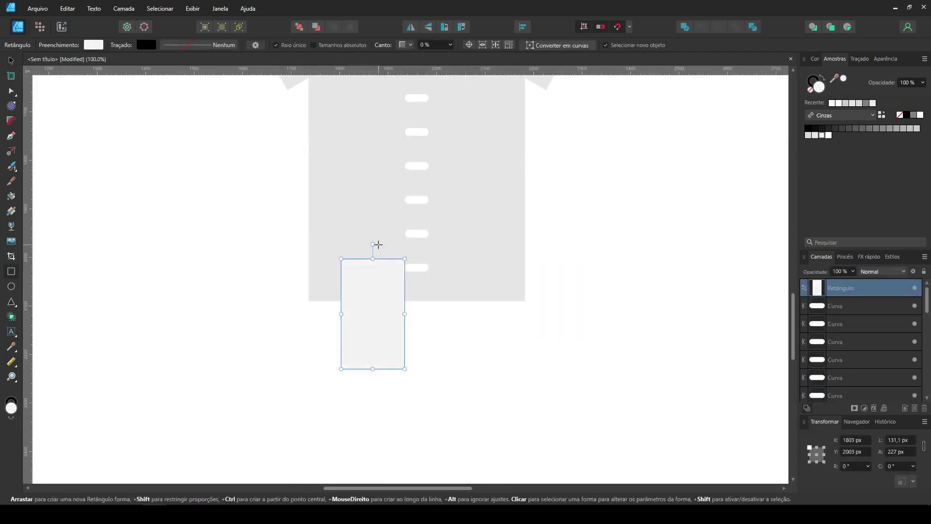
pyautogui.hotkey('ctrl', 'shift', '[')
# - Draw a dark grey shoe about 211 px wide at the foot of the leg and round its outer top corner
pyautogui.click(11, 60)
pyautogui.moveTo(389, 326)
pyautogui.mouseDown()
pyautogui.moveTo(377, 335)
pyautogui.moveTo(376, 409)
pyautogui.mouseUp()
pyautogui.moveTo(375, 336)
pyautogui.mouseDown()
pyautogui.moveTo(377, 411)
pyautogui.moveTo(365, 373)
pyautogui.moveTo(287, 374)
pyautogui.moveTo(363, 421)
pyautogui.mouseUp()
pyautogui.click(866, 102)
pyautogui.hotkey('ctrl', 'Return')
pyautogui.click(11, 120)
pyautogui.press('a')
pyautogui.click(11, 61)
pyautogui.click(441, 392)
# - Scale the leg and shoe down slightly and place a horizontally mirrored duplicate under the torso's right half
pyautogui.click(378, 342)
pyautogui.keyDown('shift'); pyautogui.click(374, 369); pyautogui.keyUp('shift')
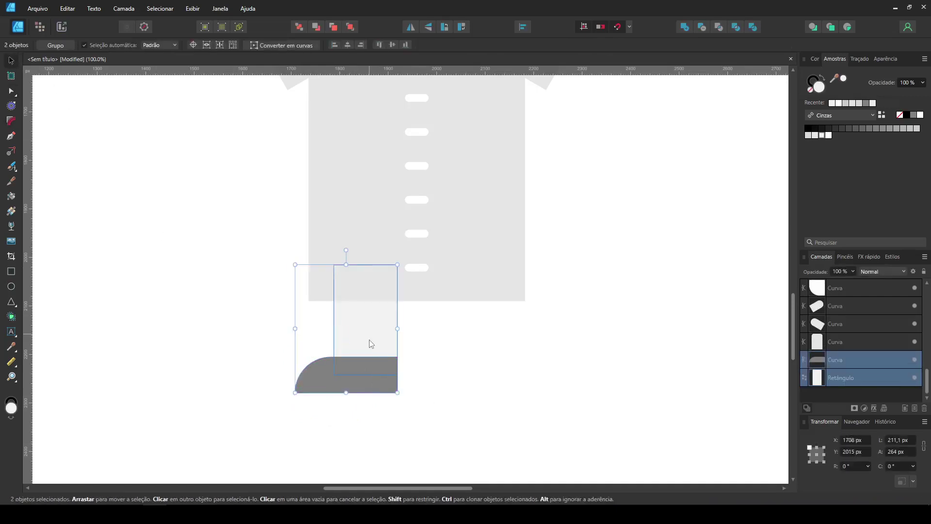
pyautogui.moveTo(370, 342); pyautogui.dragTo(370, 349)
pyautogui.keyDown('shift'); pyautogui.moveTo(296, 271); pyautogui.dragTo(300, 275); pyautogui.keyUp('shift')
pyautogui.moveTo(354, 342)
pyautogui.keyDown('ctrl'); pyautogui.mouseDown()
pyautogui.moveTo(502, 343)
pyautogui.moveTo(496, 319)
pyautogui.moveTo(477, 325)
pyautogui.mouseUp(); pyautogui.keyUp('ctrl')
pyautogui.click(410, 26)
pyautogui.keyDown('shift'); pyautogui.click(367, 369); pyautogui.keyUp('shift')
pyautogui.keyDown('shift'); pyautogui.click(368, 351); pyautogui.keyUp('shift')
pyautogui.click(562, 294)
# - Turn a leg rectangle into an upper arm about 86.9 × 150.5 px, rotated 60° and placed at the right sleeve
pyautogui.hotkey('ctrl', '-')
pyautogui.hotkey('ctrl', '-')
pyautogui.hotkey('ctrl', '-')
pyautogui.hotkey('ctrl', '+')
pyautogui.moveTo(574, 198); pyautogui.dragTo(530, 247)
pyautogui.hotkey('ctrl', '+')
pyautogui.moveTo(425, 422); pyautogui.dragTo(507, 227)
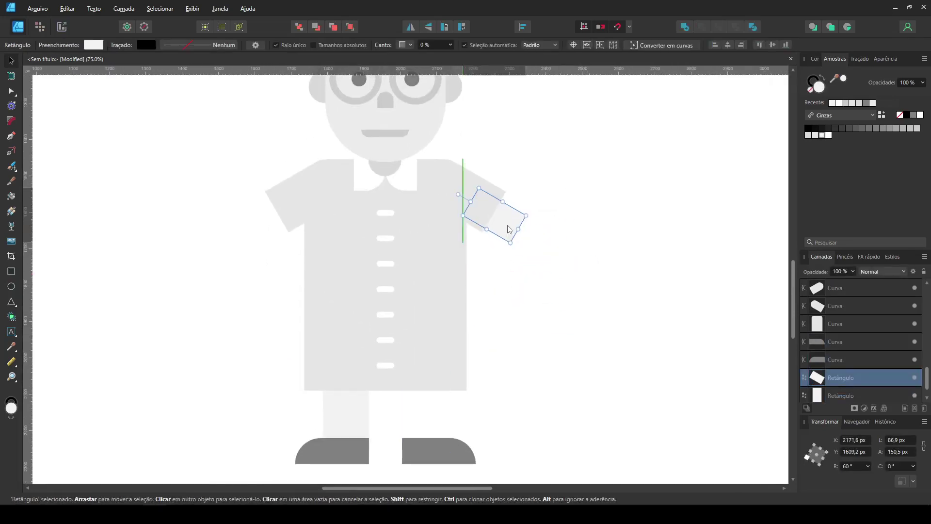
# - Enlarge the upper arm rectangle to about 105.4 × 182.5 px and centre it within the right sleeve's opening
pyautogui.hotkey('ctrl', '+')
pyautogui.hotkey('ctrl', '+')
pyautogui.hotkey('ctrl', '+')
pyautogui.moveTo(640, 246); pyautogui.dragTo(362, 452)
pyautogui.moveTo(449, 322); pyautogui.dragTo(485, 323)
pyautogui.moveTo(408, 326); pyautogui.dragTo(408, 314)
pyautogui.hotkey('ctrl', '+')
pyautogui.moveTo(446, 357); pyautogui.dragTo(447, 358)
# - Duplicate the upper arm rectangle, turn the copy upright, and snap its top right corner to the upper arm's outer corner
pyautogui.hotkey('ctrl', '-')
pyautogui.hotkey('ctrl', '-')
pyautogui.hotkey('ctrl', '-')
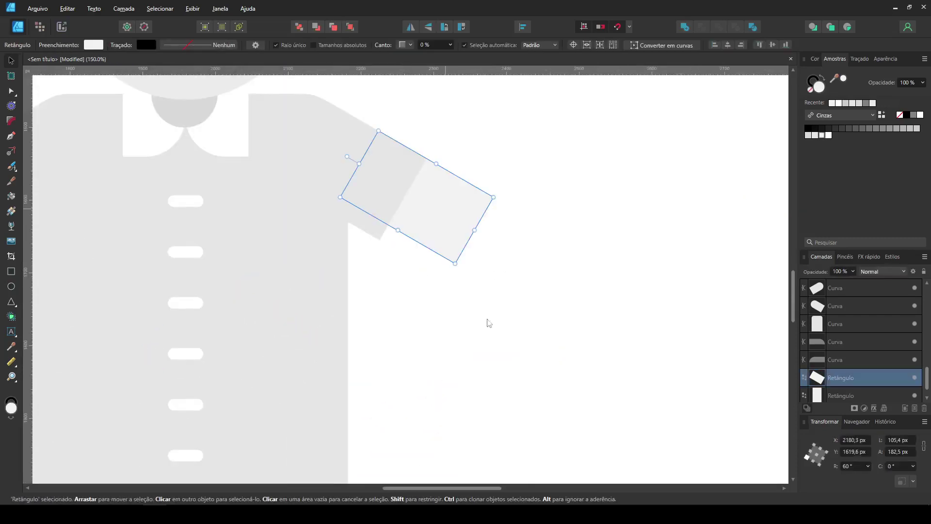
pyautogui.moveTo(450, 222); pyautogui.dragTo(516, 376)
pyautogui.moveTo(563, 352)
pyautogui.mouseDown()
pyautogui.moveTo(506, 410)
pyautogui.moveTo(461, 307)
pyautogui.mouseUp()
pyautogui.click(549, 318)
pyautogui.hotkey('ctrl', '+')
pyautogui.hotkey('ctrl', '+')
pyautogui.hotkey('ctrl', '+')
pyautogui.moveTo(550, 285); pyautogui.dragTo(463, 468)
# - Merge the upright forearm and the angled upper arm into a single shape
pyautogui.click(476, 405)
pyautogui.keyDown('shift'); pyautogui.click(329, 336); pyautogui.keyUp('shift')
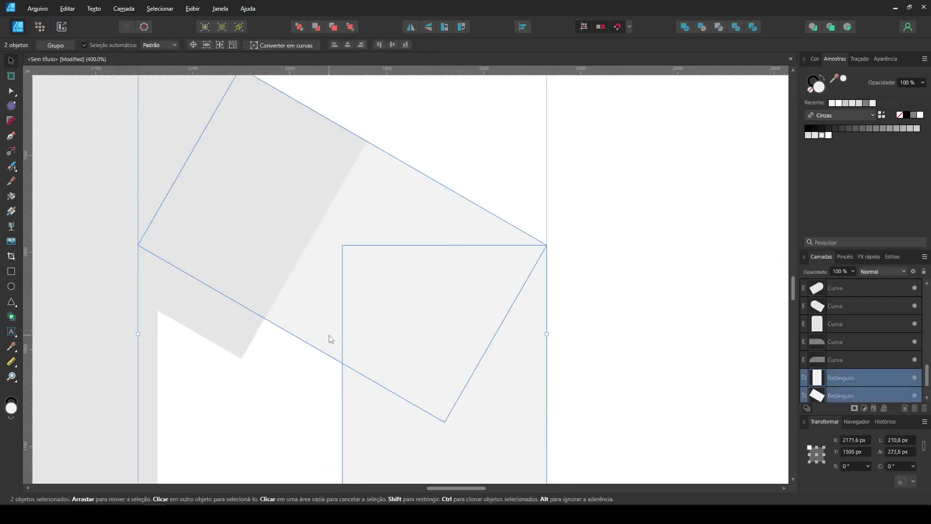
pyautogui.click(680, 28)
pyautogui.click(11, 91)
pyautogui.moveTo(547, 245); pyautogui.dragTo(553, 203)
pyautogui.hotkey('ctrl', 'z')
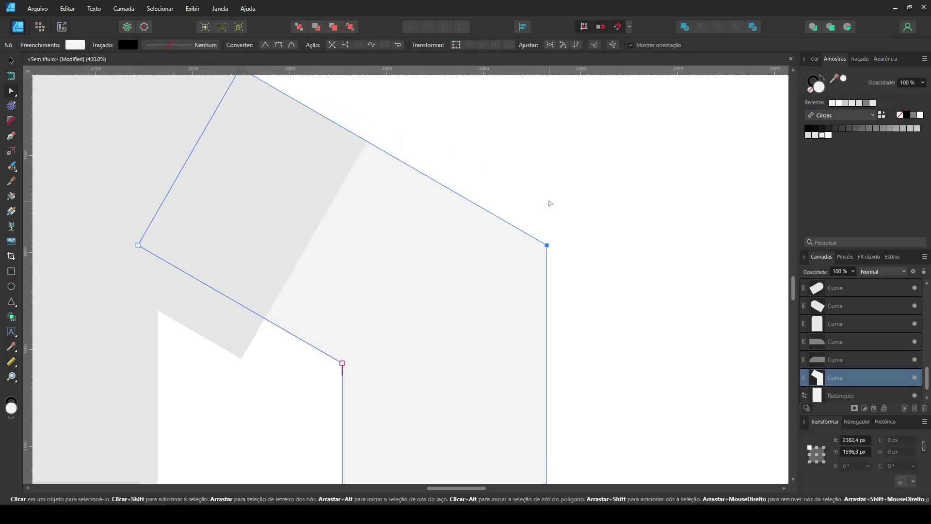
# - Round the outer and inner elbow corners of the right arm
pyautogui.click(10, 120)
pyautogui.moveTo(440, 319); pyautogui.dragTo(440, 318)
pyautogui.moveTo(343, 364); pyautogui.dragTo(280, 394)
pyautogui.click(673, 328)
# - Duplicate the right arm, flip the copy horizontally, and place it at the left sleeve
pyautogui.hotkey('ctrl', '-')
pyautogui.hotkey('ctrl', '-')
pyautogui.hotkey('ctrl', '-')
pyautogui.hotkey('ctrl', '-')
pyautogui.hotkey('ctrl', '-')
pyautogui.click(11, 63)
pyautogui.moveTo(406, 300); pyautogui.dragTo(280, 256)
pyautogui.click(410, 32)
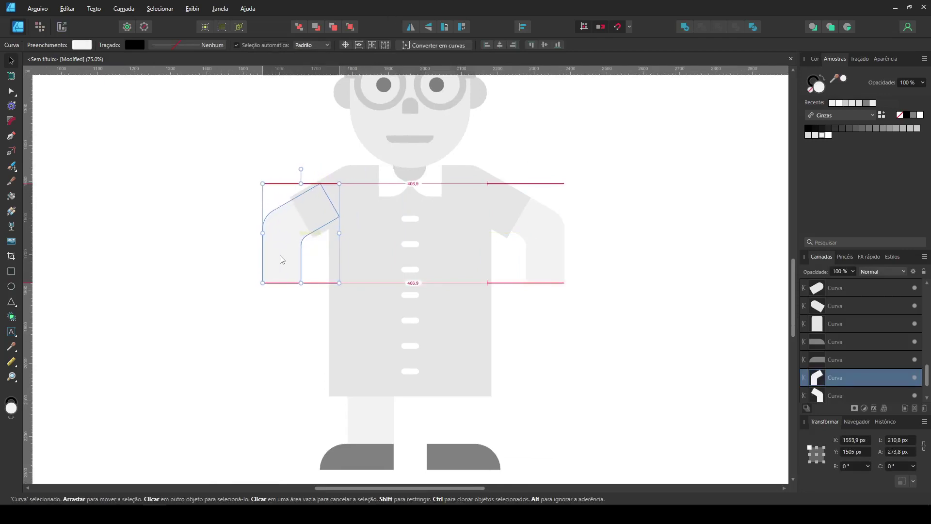
pyautogui.click(291, 330)
# - Duplicate the left leg rectangle and place the copy above the right shoe
pyautogui.moveTo(373, 422); pyautogui.dragTo(452, 425)
pyautogui.click(527, 422)
# - Shift the left arm slightly outward so that it mirrors the right arm's position in its sleeve
pyautogui.hotkey('ctrl', '+')
pyautogui.hotkey('ctrl', '+')
pyautogui.hotkey('ctrl', '+')
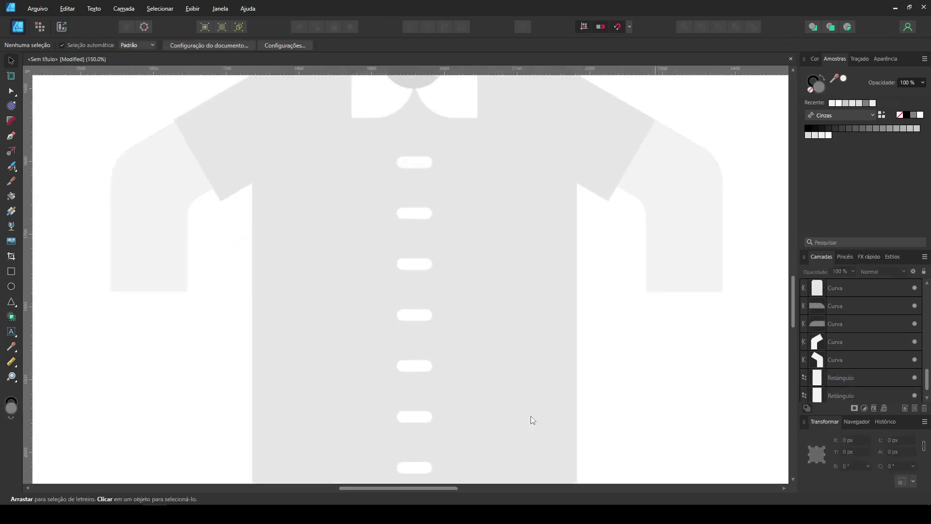
pyautogui.press('space')
pyautogui.moveTo(131, 169); pyautogui.dragTo(295, 377)
pyautogui.moveTo(270, 350); pyautogui.dragTo(265, 350)
pyautogui.click(237, 226)
# - Draw a dark grey rectangle about 140 × 62 px over the lower end of the left arm
pyautogui.hotkey('ctrl', '-')
pyautogui.hotkey('ctrl', '-')
pyautogui.hotkey('ctrl', '-')
pyautogui.hotkey('ctrl', '+')
pyautogui.hotkey('ctrl', '+')
pyautogui.moveTo(417, 433)
pyautogui.mouseDown()
pyautogui.moveTo(385, 291)
pyautogui.moveTo(485, 304)
pyautogui.mouseUp()
pyautogui.click(11, 271)
pyautogui.moveTo(248, 166); pyautogui.dragTo(351, 211)
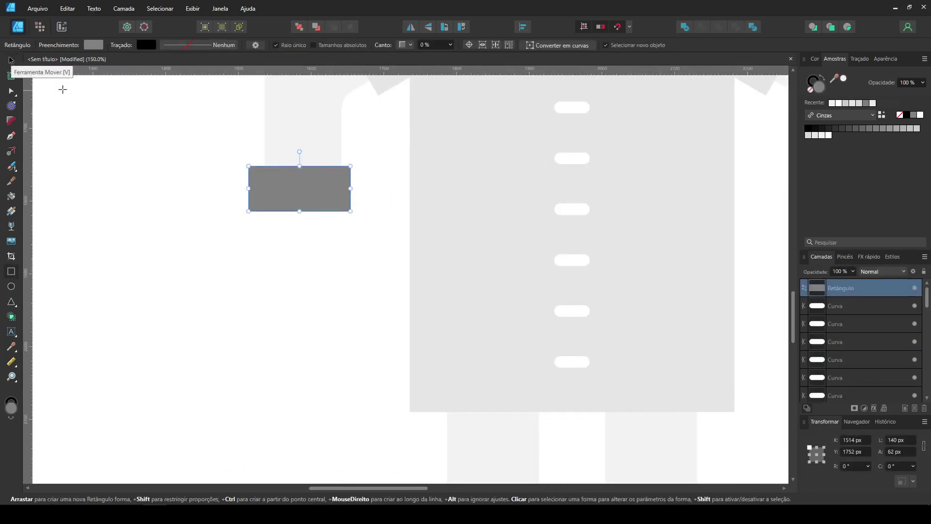
# - Round the dark grey rectangle fully into a pill and size it to about 103.6 × 45 px just below the left arm
pyautogui.click(549, 46)
pyautogui.click(11, 121)
pyautogui.moveTo(221, 141); pyautogui.dragTo(380, 238)
pyautogui.moveTo(351, 166); pyautogui.dragTo(333, 231)
pyautogui.click(11, 60)
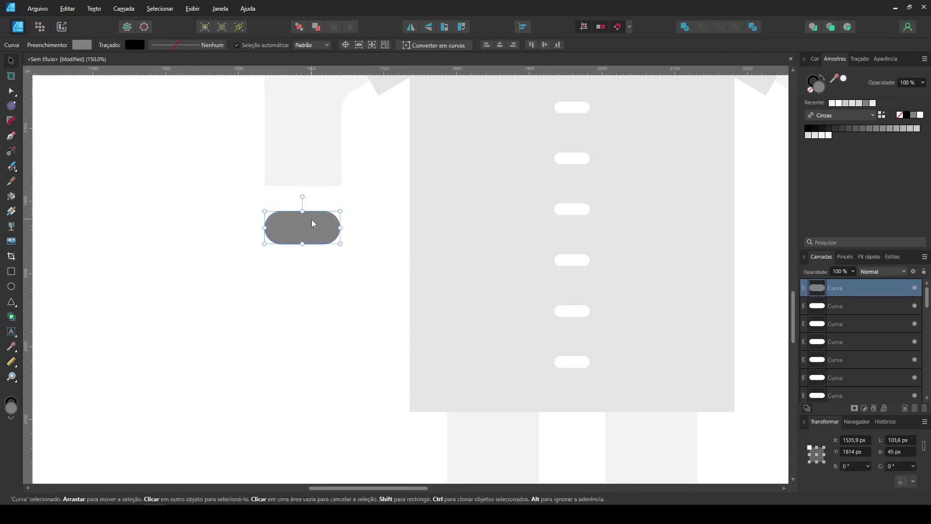
# - Draw a dark grey vertical rectangle about 42 × 329 px extending down from the middle of the pill
pyautogui.press('m')
pyautogui.moveTo(289, 221); pyautogui.dragTo(319, 460)
pyautogui.scroll(-3, 128, 131)
pyautogui.press('v')
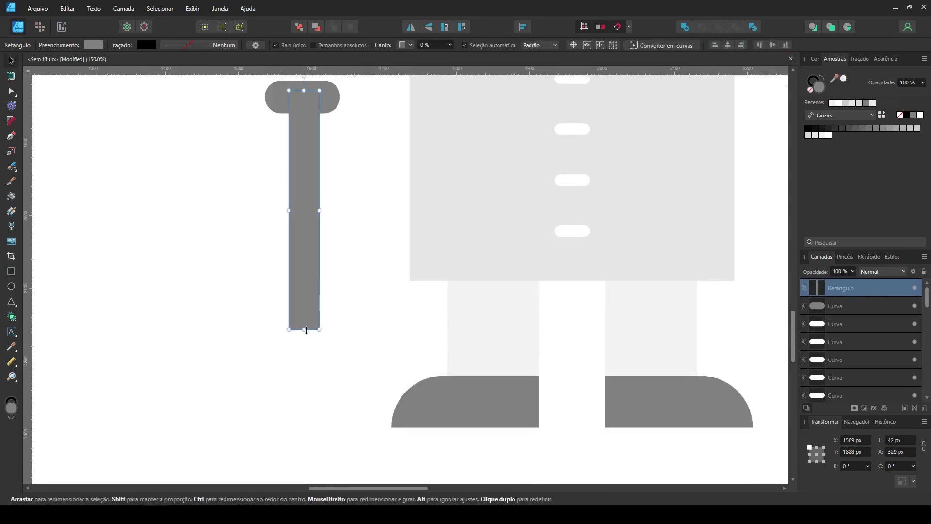
# - Nudge the dark grey vertical rectangle sideways into position under the middle of the dark pill
pyautogui.scroll(1, 309, 288)
pyautogui.click(305, 293)
pyautogui.hotkey('shift', 'Left')
pyautogui.hotkey('shift', 'Right')
pyautogui.hotkey('shift', 'Left')
pyautogui.hotkey('shift', 'Right')
pyautogui.click(329, 299)
# - Draw a light grey rectangle about 131 × 55 px over the gap between the left arm's end and the dark pill
pyautogui.hotkey('ctrl', '+')
pyautogui.moveTo(370, 291); pyautogui.dragTo(536, 349)
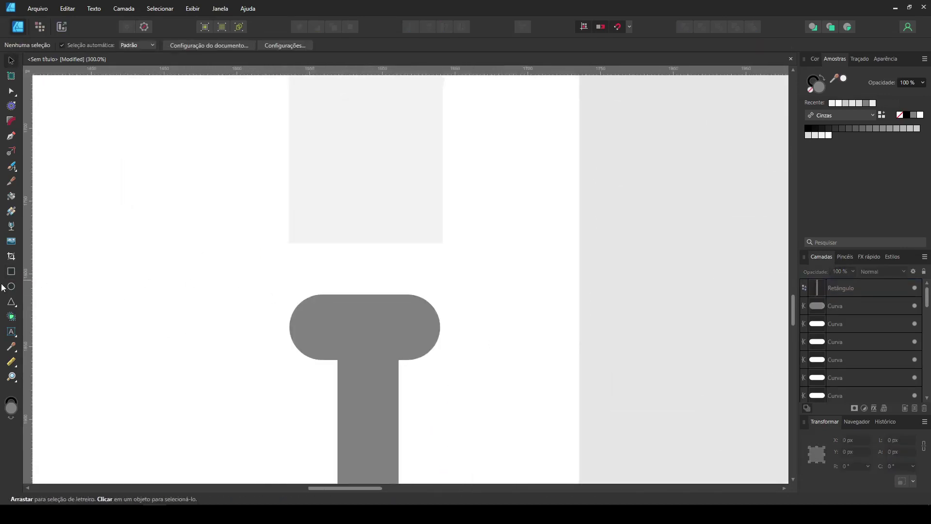
pyautogui.press('m')
pyautogui.moveTo(272, 227); pyautogui.dragTo(462, 307)
pyautogui.click(808, 135)
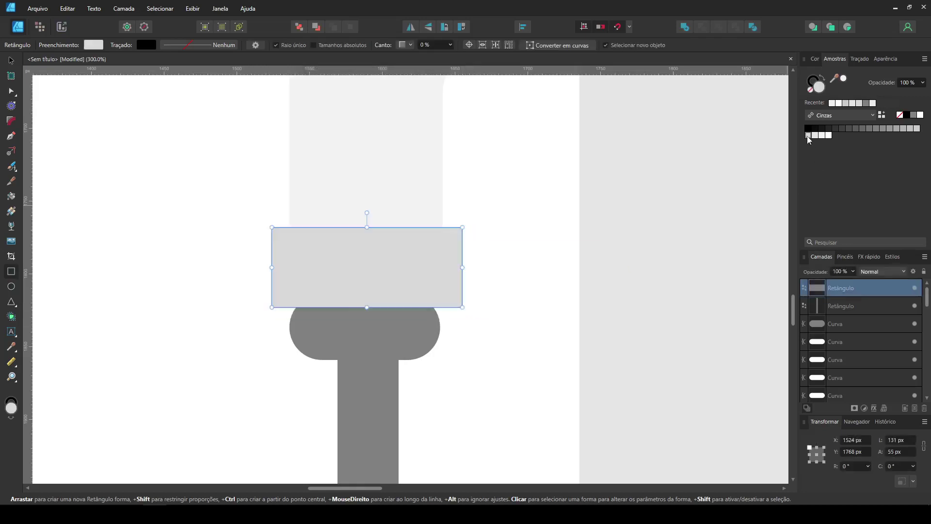
# - Convert the light grey rectangle to curves and round all its corners fully to form the hand's pill shape
pyautogui.click(559, 45)
pyautogui.press('c')
pyautogui.moveTo(233, 208); pyautogui.dragTo(483, 327)
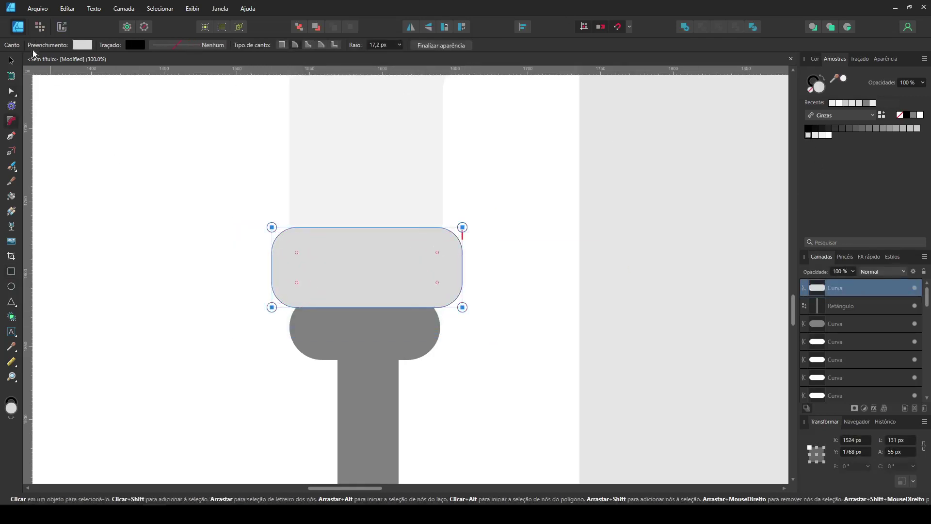
pyautogui.moveTo(441, 287); pyautogui.dragTo(477, 268)
# - Make three vertical copies of the light grey pill, each about 28 × 70.5 px, side by side over the dark pill as fingers
pyautogui.press('v')
pyautogui.click(511, 253)
pyautogui.moveTo(412, 268); pyautogui.dragTo(376, 357)
pyautogui.click(386, 252)
pyautogui.moveTo(471, 374); pyautogui.dragTo(400, 292)
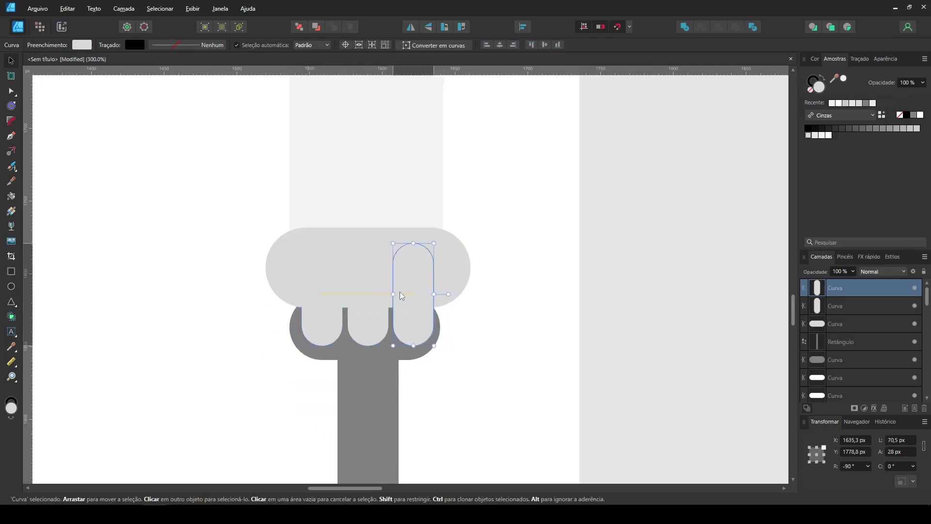
# - Scale the three fingers down together to about 84 × 65.1 px and centre them on the dark pill
pyautogui.keyDown('shift'); pyautogui.click(369, 313); pyautogui.keyUp('shift')
pyautogui.keyDown('shift'); pyautogui.click(329, 315); pyautogui.keyUp('shift')
pyautogui.moveTo(433, 347); pyautogui.dragTo(423, 339)
pyautogui.moveTo(408, 300); pyautogui.dragTo(410, 306)
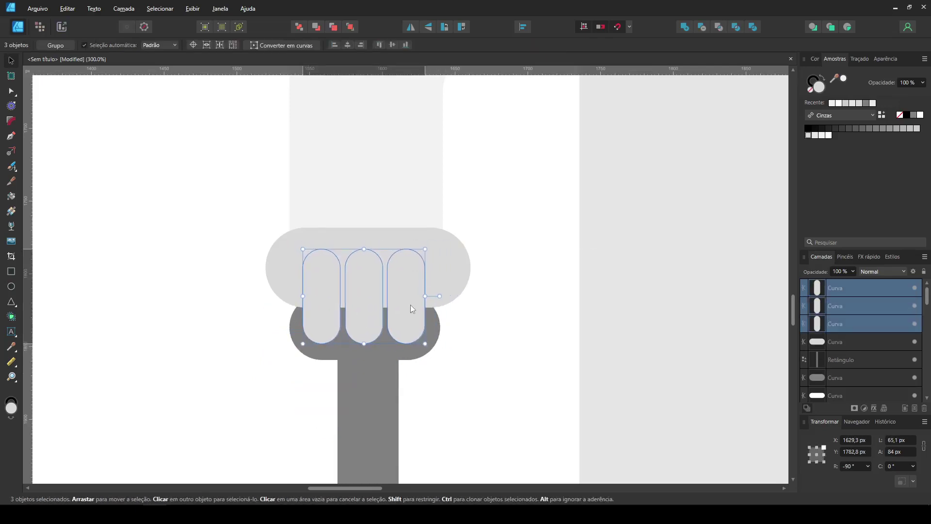
# - Draw a thin dark grey horizontal bar below the end of the right arm and adjust its position
pyautogui.click(523, 292)
pyautogui.hotkey('ctrl', '-')
pyautogui.hotkey('ctrl', '-')
pyautogui.hotkey('ctrl', '-')
pyautogui.moveTo(494, 296); pyautogui.dragTo(353, 328)
pyautogui.hotkey('ctrl', '+')
pyautogui.hotkey('ctrl', '+')
pyautogui.hotkey('ctrl', '+')
pyautogui.click(12, 271)
pyautogui.moveTo(404, 384); pyautogui.dragTo(583, 402)
pyautogui.hotkey('ctrl', '+')
pyautogui.hotkey('ctrl', '+')
pyautogui.moveTo(499, 313); pyautogui.dragTo(349, 157)
pyautogui.click(12, 61)
pyautogui.moveTo(425, 334); pyautogui.dragTo(402, 345)
# - Round the bottom corners of the dark grey bar into a plate shape and realign it under the right arm
pyautogui.press('c')
pyautogui.moveTo(227, 393); pyautogui.dragTo(615, 367)
pyautogui.moveTo(247, 371); pyautogui.dragTo(312, 295)
pyautogui.press('v')
pyautogui.moveTo(461, 355); pyautogui.dragTo(479, 361)
pyautogui.click(523, 320)
# - Draw a light grey rectangle about 200 × 103 px on top of the dark bar and convert it to curves
pyautogui.hotkey('ctrl', '-')
pyautogui.hotkey('ctrl', '-')
pyautogui.click(11, 271)
pyautogui.moveTo(353, 237); pyautogui.dragTo(499, 313)
pyautogui.click(807, 135)
pyautogui.click(549, 45)
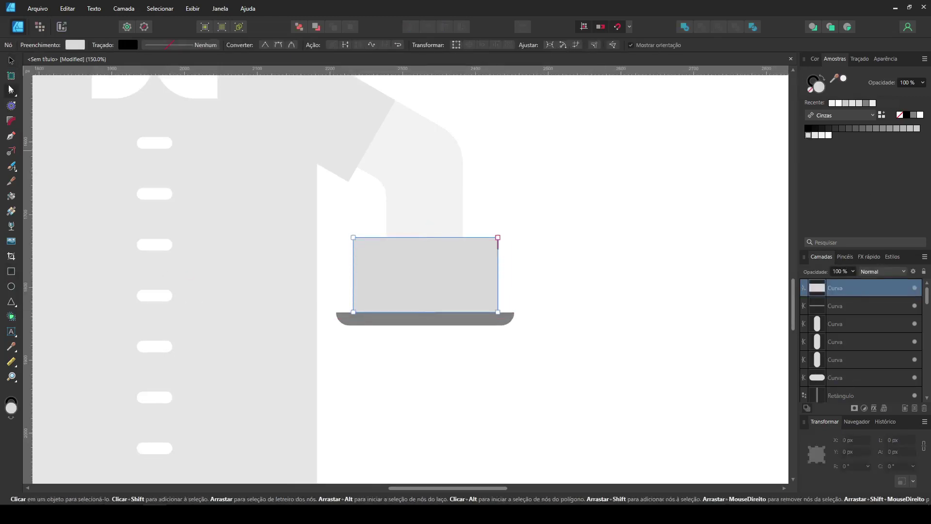
# - Move the rectangle's two upper nodes inward and down to form a trapezoid with a top edge 89 px wide
pyautogui.hotkey('shift', 'Left')
pyautogui.hotkey('shift', 'Left')
pyautogui.hotkey('shift', 'Left')
pyautogui.hotkey('shift', 'Right')
pyautogui.hotkey('shift', 'Right')
pyautogui.hotkey('shift', 'Right')
pyautogui.hotkey('shift', 'Right')
pyautogui.hotkey('shift', 'Right')
pyautogui.hotkey('shift', 'Right')
pyautogui.moveTo(363, 246); pyautogui.dragTo(541, 246)
pyautogui.hotkey('shift', 'Down')
pyautogui.hotkey('shift', 'Down')
pyautogui.hotkey('shift', 'Down')
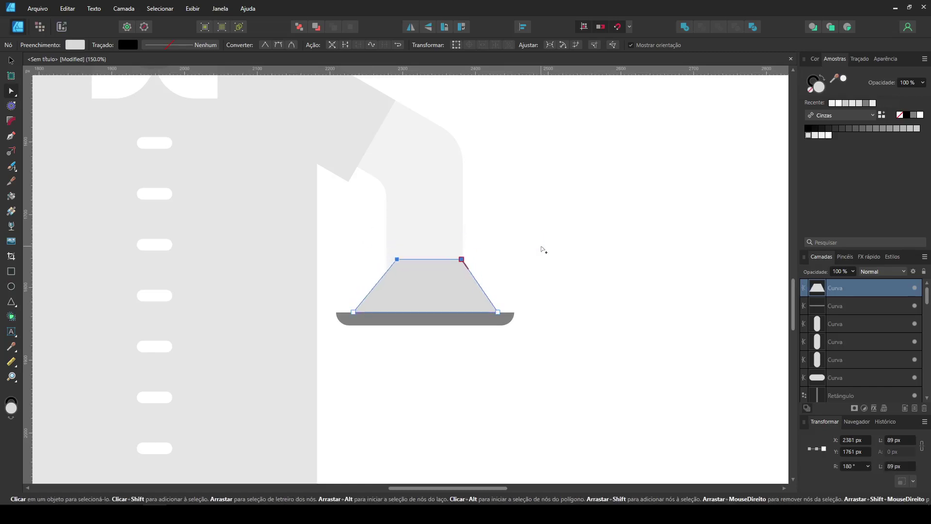
# - Resize the trapezoid to about 223.5 × 82 px and shift its upper-left node so both sides slope evenly
pyautogui.press('v')
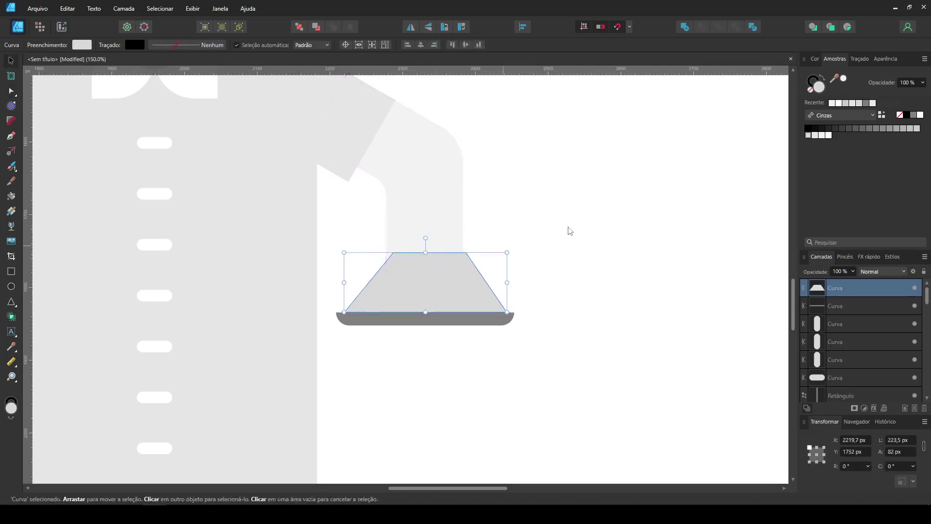
pyautogui.press('a')
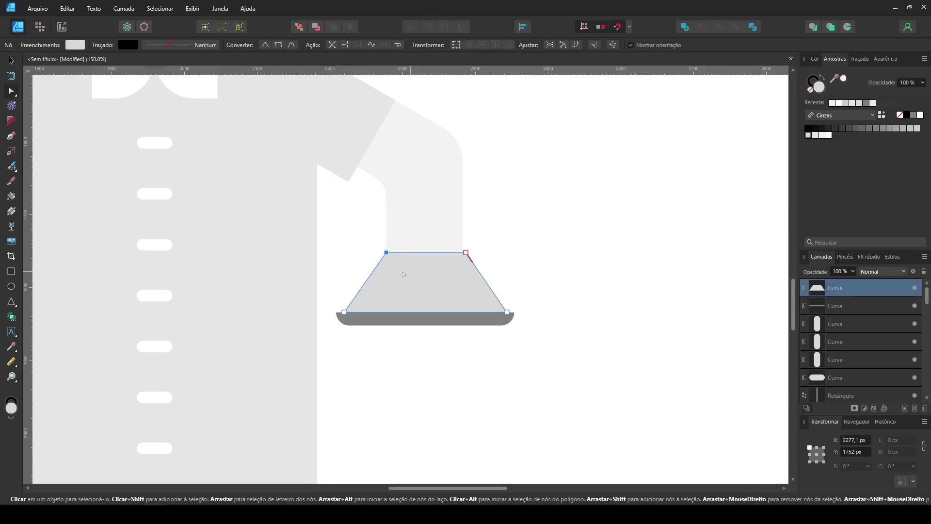
pyautogui.press('v')
# - Enlarge the trapezoid and the dark plate together beneath the right arm
pyautogui.moveTo(584, 376); pyautogui.dragTo(324, 237)
pyautogui.moveTo(425, 326); pyautogui.dragTo(450, 336)
pyautogui.click(438, 403)
pyautogui.hotkey('ctrl', '-')
pyautogui.hotkey('ctrl', '-')
pyautogui.hotkey('ctrl', '+')
pyautogui.hotkey('ctrl', '+')
pyautogui.hotkey('ctrl', '+')
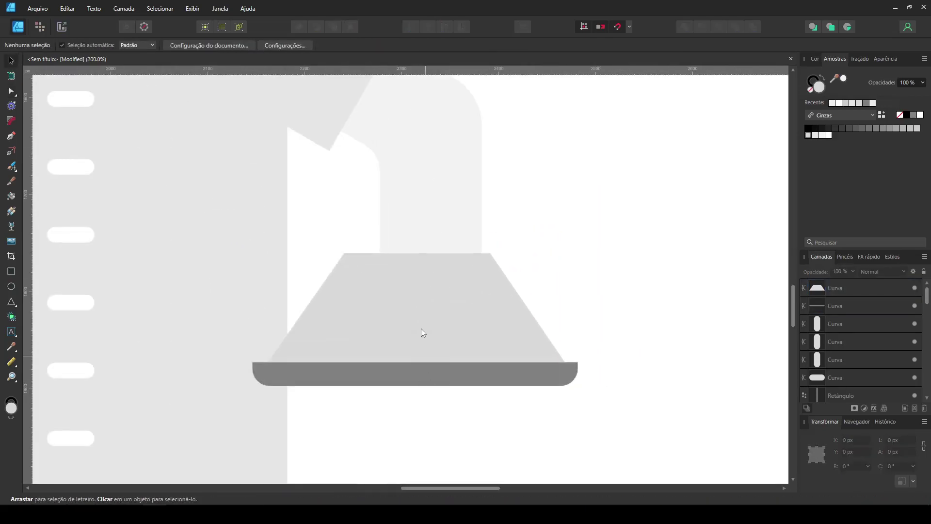
# - Move the trapezoid and plate together so they are centred under the right arm
pyautogui.click(427, 351)
pyautogui.keyDown('shift'); pyautogui.click(470, 373); pyautogui.keyUp('shift')
pyautogui.moveTo(470, 373); pyautogui.dragTo(488, 370)
pyautogui.click(411, 401)
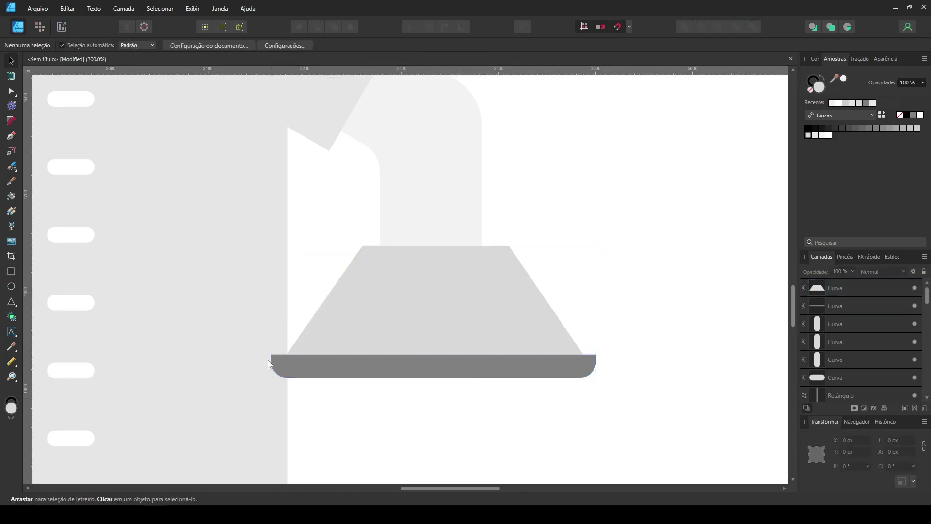
# - Draw a light grey rectangle about 128 × 53.2 px at the plate's lower middle and round its bottom corners
pyautogui.click(11, 271)
pyautogui.moveTo(372, 362); pyautogui.dragTo(496, 414)
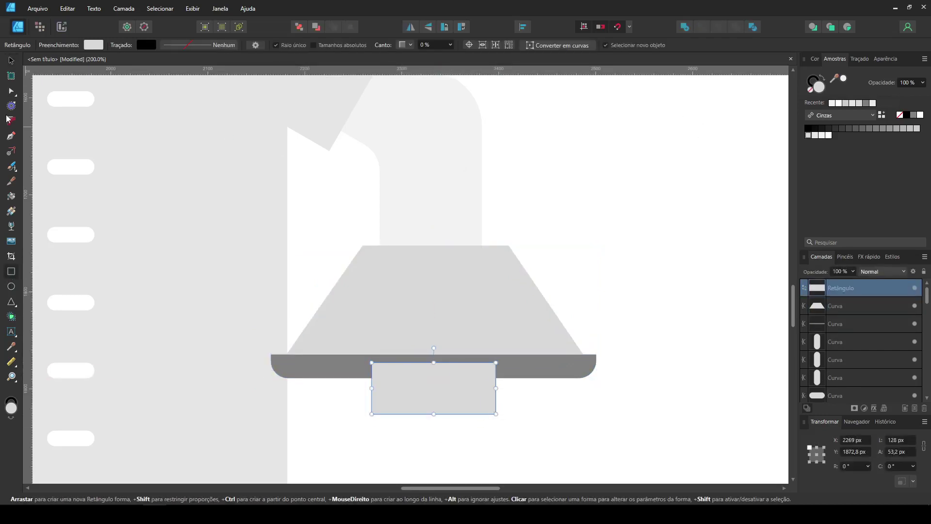
pyautogui.click(9, 121)
pyautogui.moveTo(338, 400); pyautogui.dragTo(558, 435)
pyautogui.moveTo(496, 414); pyautogui.dragTo(456, 381)
# - Raise the rounded light grey shape slightly and place it behind the dark plate as the supporting hand
pyautogui.click(11, 90)
pyautogui.click(12, 62)
pyautogui.hotkey('ctrl', 'shift', '[')
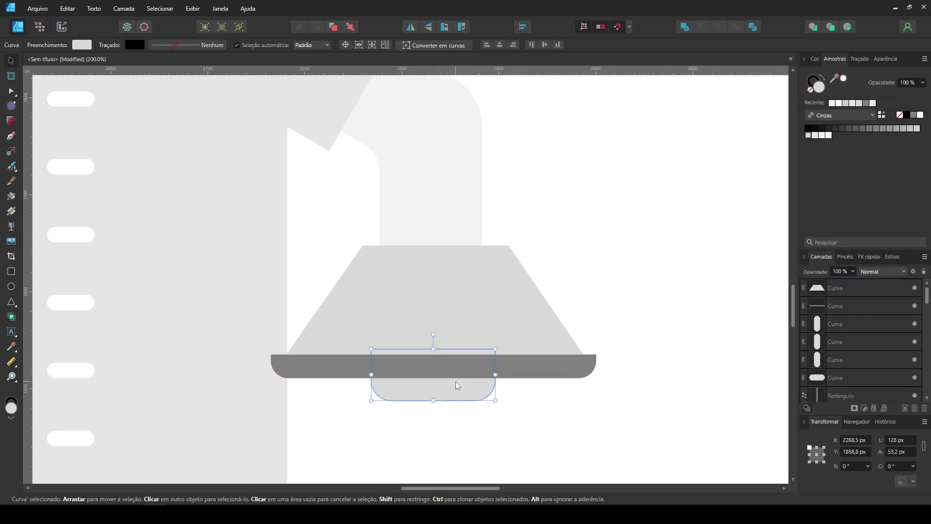
# - Slightly round the two top corners of the trapezoid
pyautogui.click(563, 446)
pyautogui.hotkey('ctrl', '-')
pyautogui.hotkey('ctrl', '-')
pyautogui.hotkey('ctrl', '+')
pyautogui.hotkey('ctrl', '+')
pyautogui.moveTo(439, 406); pyautogui.dragTo(488, 440)
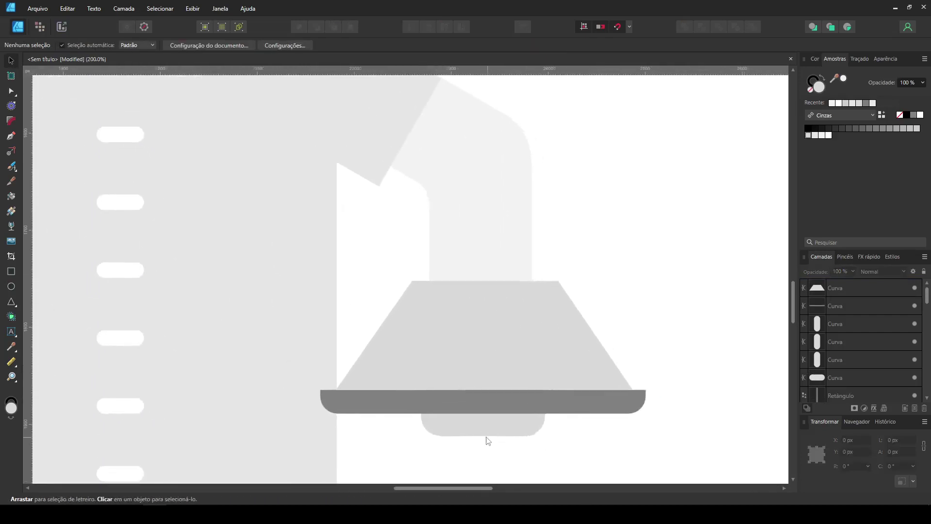
pyautogui.click(439, 335)
pyautogui.click(11, 120)
pyautogui.moveTo(385, 253); pyautogui.dragTo(595, 316)
pyautogui.moveTo(412, 281); pyautogui.dragTo(419, 294)
pyautogui.click(11, 61)
# - Draw a lighter grey vertical rectangle about 32.5 × 74 px down from the left part of the trapezoid's top edge
pyautogui.click(11, 271)
pyautogui.click(595, 229)
pyautogui.hotkey('ctrl', '+')
pyautogui.moveTo(497, 209); pyautogui.dragTo(375, 175)
pyautogui.moveTo(304, 247); pyautogui.dragTo(350, 353)
# - Duplicate the lighter rectangle to the middle of the trapezoid and enlarge the copy to about 39 × 89 px
pyautogui.press('v')
pyautogui.hotkey('ctrl', 'd')
pyautogui.moveTo(333, 299); pyautogui.dragTo(427, 306)
pyautogui.moveTo(422, 354); pyautogui.dragTo(434, 376)
# - Shorten the left rectangle to about 66 px, copy it to the right side and centre the longer one between them
pyautogui.click(335, 331)
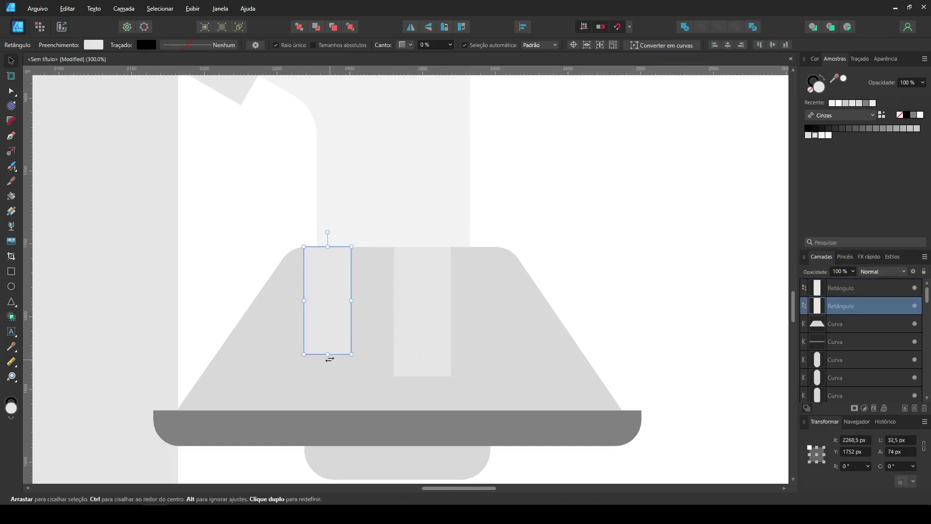
pyautogui.moveTo(327, 354); pyautogui.dragTo(329, 342)
pyautogui.moveTo(338, 292); pyautogui.dragTo(503, 294)
pyautogui.moveTo(431, 297); pyautogui.dragTo(412, 297)
pyautogui.hotkey('ctrl', 'd')
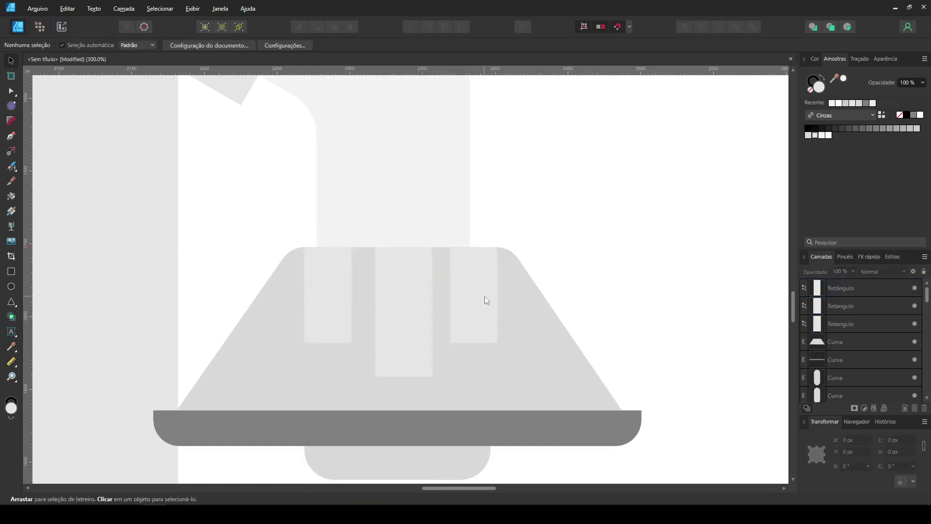
# - Scale the three lighter rectangles down together to about 125 × 84 px at the trapezoid's top edge
pyautogui.click(483, 296)
pyautogui.keyDown('shift'); pyautogui.click(405, 295); pyautogui.keyUp('shift')
pyautogui.keyDown('shift'); pyautogui.click(337, 291); pyautogui.keyUp('shift')
pyautogui.moveTo(497, 246); pyautogui.dragTo(475, 260)
pyautogui.click(599, 257)
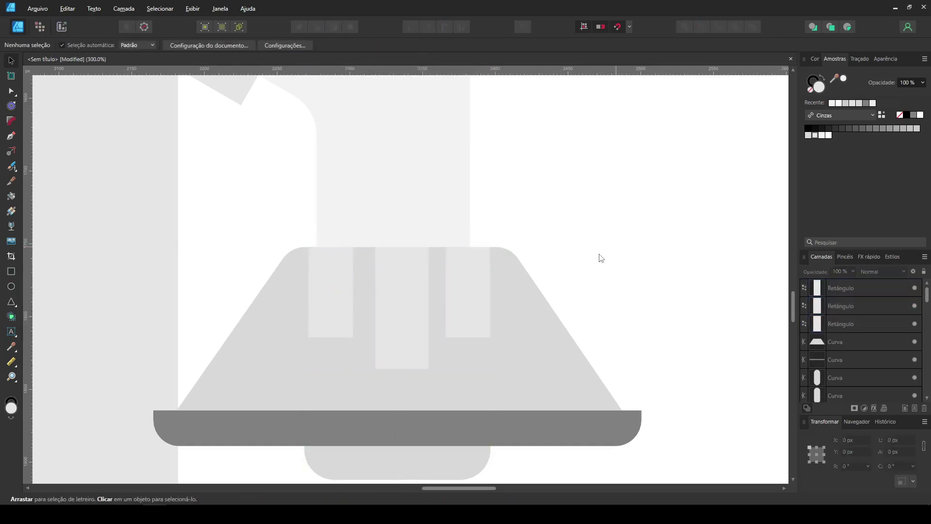
# - Shorten the right rectangle to about 56 px and add a horizontal rectangle about 91 × 31 px across the top of all three
pyautogui.click(470, 320)
pyautogui.moveTo(469, 336); pyautogui.dragTo(470, 328)
pyautogui.click(405, 352)
pyautogui.click(326, 294)
pyautogui.moveTo(326, 292); pyautogui.dragTo(468, 290)
pyautogui.moveTo(401, 335); pyautogui.dragTo(402, 291)
# - Unite the four lighter rectangles into a single dripping shape
pyautogui.keyDown('shift'); pyautogui.click(335, 315); pyautogui.keyUp('shift')
pyautogui.keyDown('shift'); pyautogui.click(401, 328); pyautogui.keyUp('shift')
pyautogui.keyDown('shift'); pyautogui.click(473, 311); pyautogui.keyUp('shift')
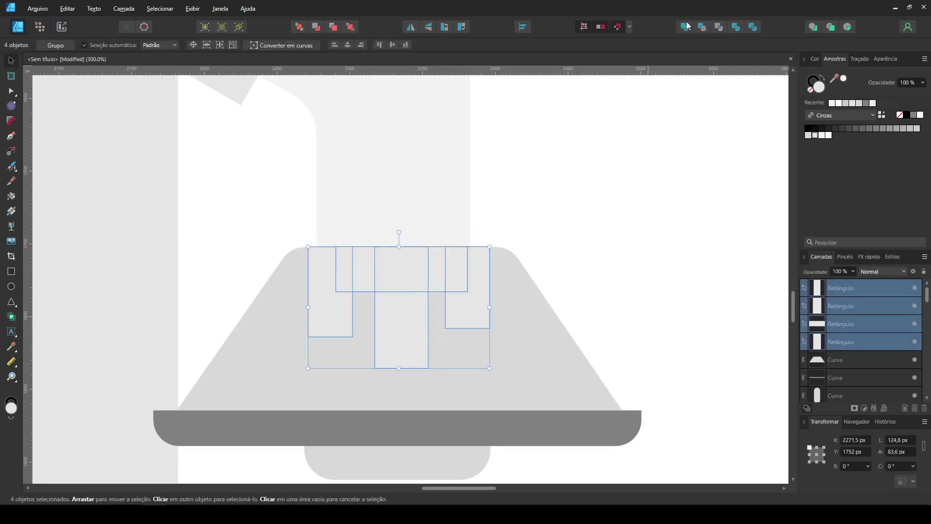
pyautogui.hotkey('ctrl', 'alt', 'a')
# - Round the drip shape's lower ends and inner gaps fully, and its two top corners slightly
pyautogui.click(11, 120)
pyautogui.moveTo(342, 283); pyautogui.dragTo(378, 317)
pyautogui.moveTo(427, 297); pyautogui.dragTo(429, 389)
pyautogui.moveTo(374, 368); pyautogui.dragTo(391, 358)
pyautogui.moveTo(510, 345); pyautogui.dragTo(457, 319)
pyautogui.moveTo(283, 327); pyautogui.dragTo(340, 326)
pyautogui.moveTo(295, 224); pyautogui.dragTo(483, 253)
pyautogui.click(277, 227)
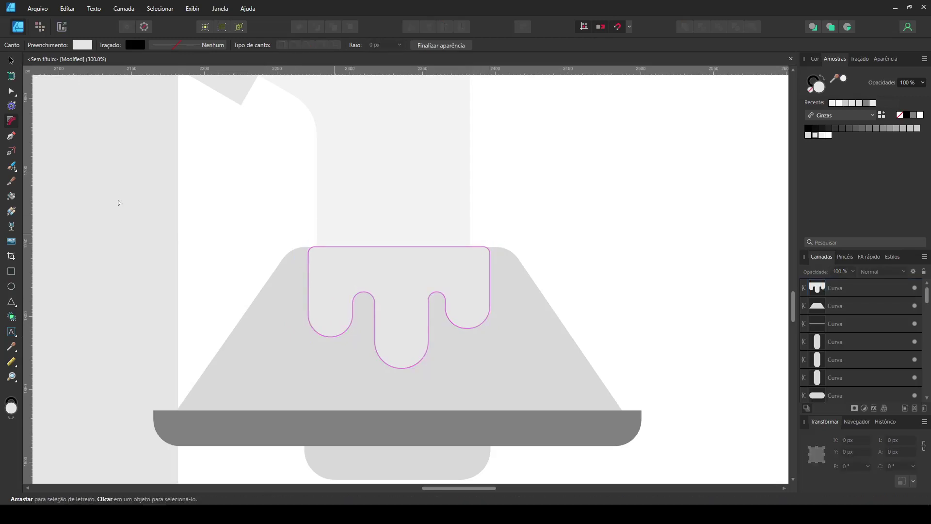
# - Widen the drip shape evenly to about 135.8 px, keeping it centred on the trapezoid
pyautogui.click(11, 62)
pyautogui.click(468, 279)
pyautogui.moveTo(490, 307); pyautogui.dragTo(499, 307)
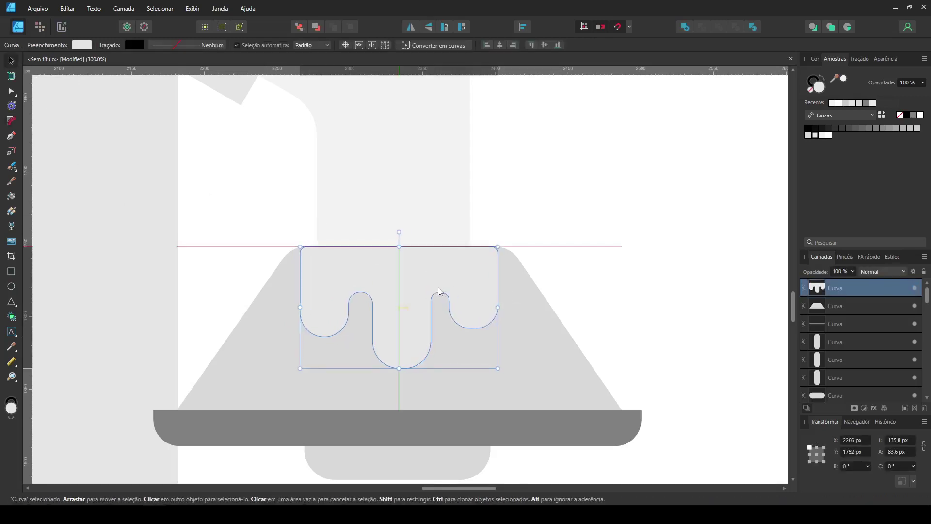
# - Draw a slim horizontal rectangle about 116 × 12 px near the drip shape's top and round its ends fully
pyautogui.click(585, 236)
pyautogui.click(13, 273)
pyautogui.moveTo(316, 256); pyautogui.dragTo(485, 275)
pyautogui.click(11, 121)
pyautogui.moveTo(307, 291); pyautogui.dragTo(496, 248)
pyautogui.moveTo(486, 257); pyautogui.dragTo(452, 249)
# - Fill the slim pill with the same light grey as the trapezoid and deselect it
pyautogui.click(11, 92)
pyautogui.click(808, 135)
pyautogui.click(11, 60)
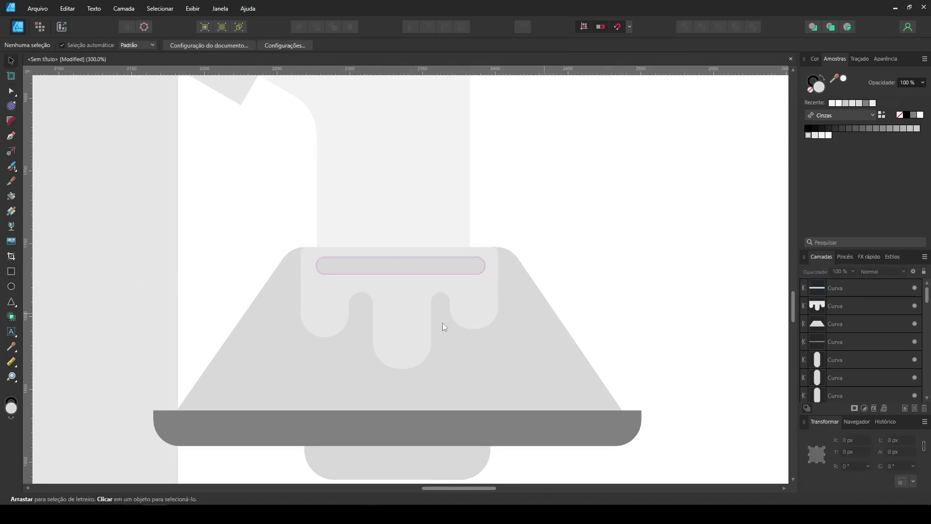
# - Reshape the drip shape by moving its left edge outward and lengthening the middle drip
pyautogui.click(442, 322)
pyautogui.click(11, 121)
pyautogui.moveTo(269, 309); pyautogui.dragTo(390, 381)
pyautogui.moveTo(327, 304); pyautogui.dragTo(248, 281)
pyautogui.click(250, 284)
pyautogui.click(322, 324)
pyautogui.click(293, 336)
pyautogui.keyDown('shift'); pyautogui.click(343, 337); pyautogui.keyUp('shift')
pyautogui.moveTo(338, 333); pyautogui.dragTo(286, 286)
pyautogui.click(429, 369)
pyautogui.keyDown('shift'); pyautogui.click(367, 369); pyautogui.keyUp('shift')
pyautogui.moveTo(373, 364); pyautogui.dragTo(406, 346)
# - Shift the gap between the left and middle drips leftward and lengthen the left drip
pyautogui.click(343, 292)
pyautogui.keyDown('shift'); pyautogui.click(367, 292); pyautogui.keyUp('shift')
pyautogui.moveTo(365, 295)
pyautogui.mouseDown()
pyautogui.moveTo(353, 321)
pyautogui.moveTo(357, 307)
pyautogui.mouseUp()
pyautogui.click(558, 286)
pyautogui.click(467, 307)
pyautogui.click(293, 337)
pyautogui.keyDown('shift'); pyautogui.click(342, 336); pyautogui.keyUp('shift')
pyautogui.hotkey('shift', 'Down')
pyautogui.hotkey('shift', 'Down')
pyautogui.moveTo(320, 336); pyautogui.dragTo(480, 390)
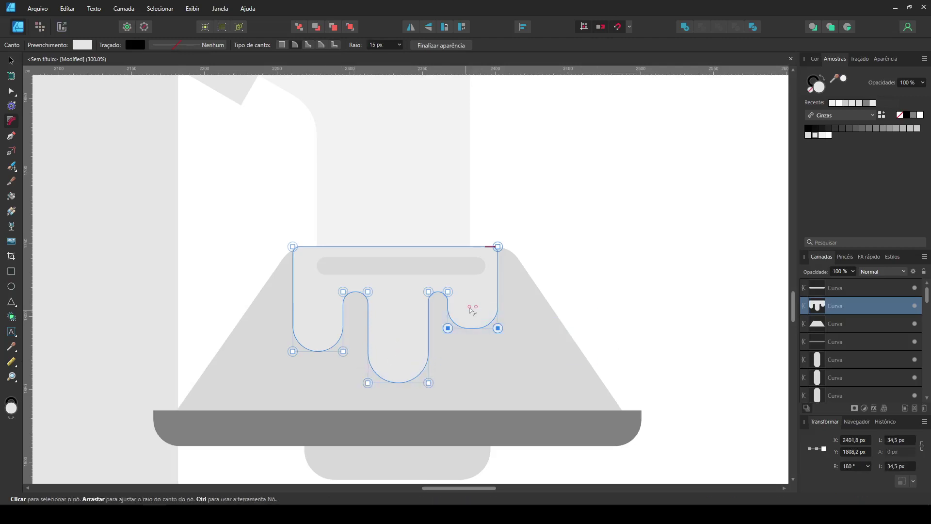
pyautogui.click(638, 291)
# - Draw a circle about 17 px wide in the drip's light grey on the trapezoid and scatter five copies across it
pyautogui.press('v')
pyautogui.press('m')
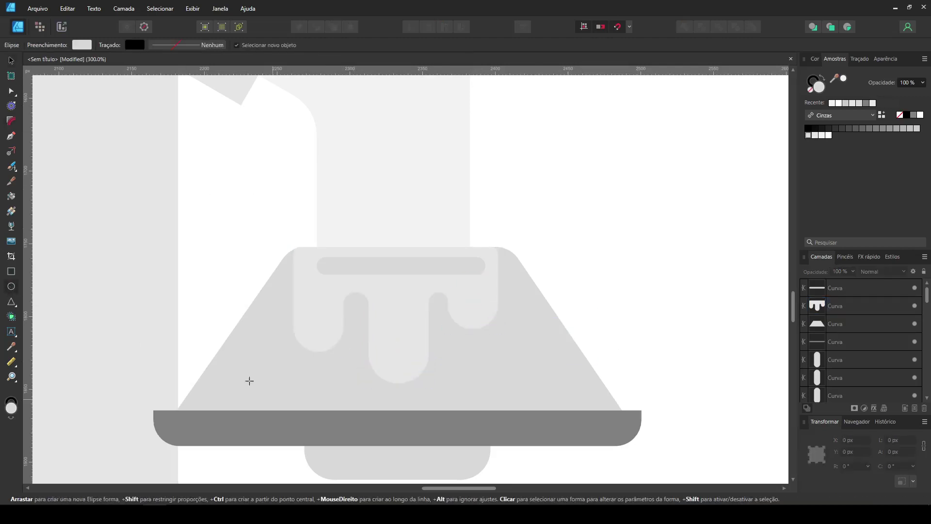
pyautogui.press('v')
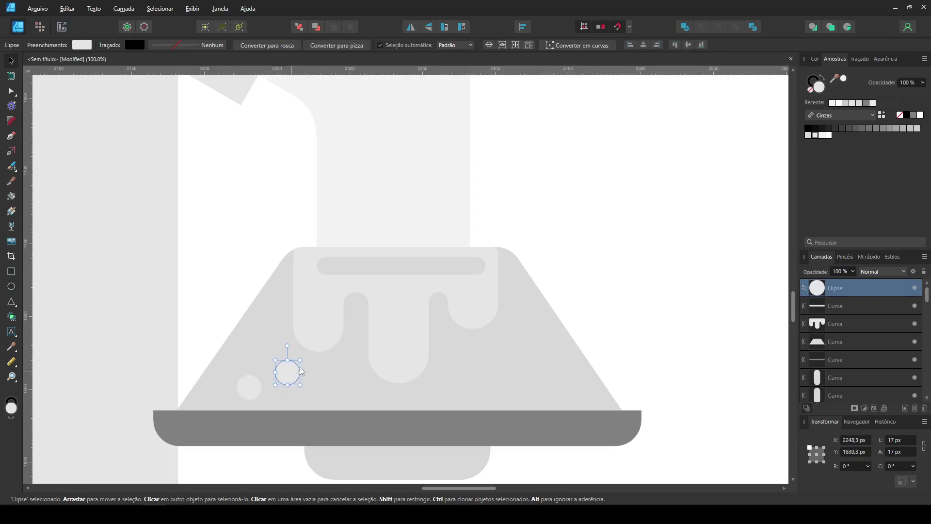
pyautogui.click(582, 320)
pyautogui.click(288, 373)
pyautogui.moveTo(300, 385)
pyautogui.mouseDown()
pyautogui.moveTo(290, 375)
pyautogui.moveTo(230, 390)
pyautogui.moveTo(510, 353)
pyautogui.moveTo(573, 389)
pyautogui.mouseUp()
pyautogui.keyDown('shift'); pyautogui.click(251, 389); pyautogui.keyUp('shift')
pyautogui.click(655, 311)
pyautogui.moveTo(532, 336); pyautogui.dragTo(519, 346)
pyautogui.click(596, 325)
# - Convert the character's shapes to curves and scale the whole figure up to about 1682 × 2336 px on the page
pyautogui.hotkey('ctrl', '0')
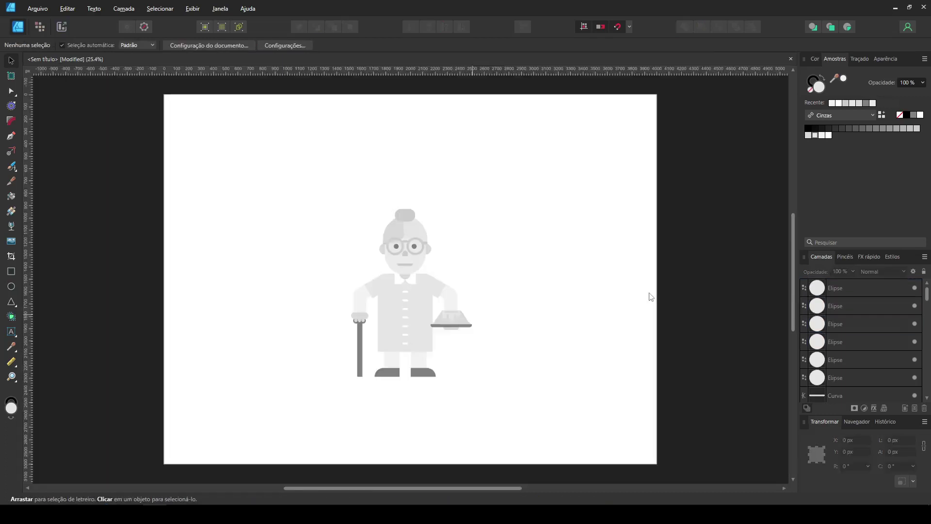
pyautogui.moveTo(310, 183); pyautogui.dragTo(557, 391)
pyautogui.click(278, 46)
pyautogui.moveTo(351, 209); pyautogui.dragTo(299, 133)
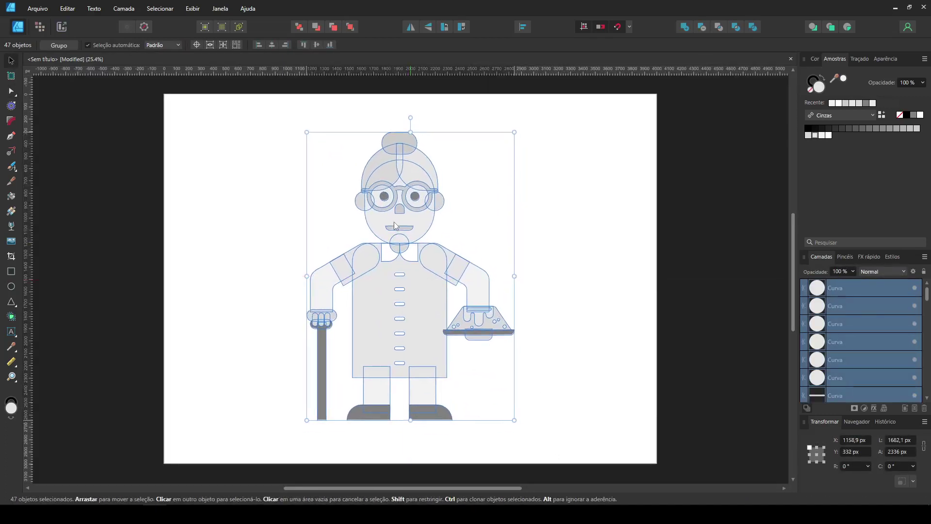
pyautogui.click(583, 254)
# - Draw a flat light grey ellipse about 1674 × 173 px beneath the feet and place it behind the figure
pyautogui.click(11, 286)
pyautogui.moveTo(299, 415); pyautogui.dragTo(474, 430)
pyautogui.press('v')
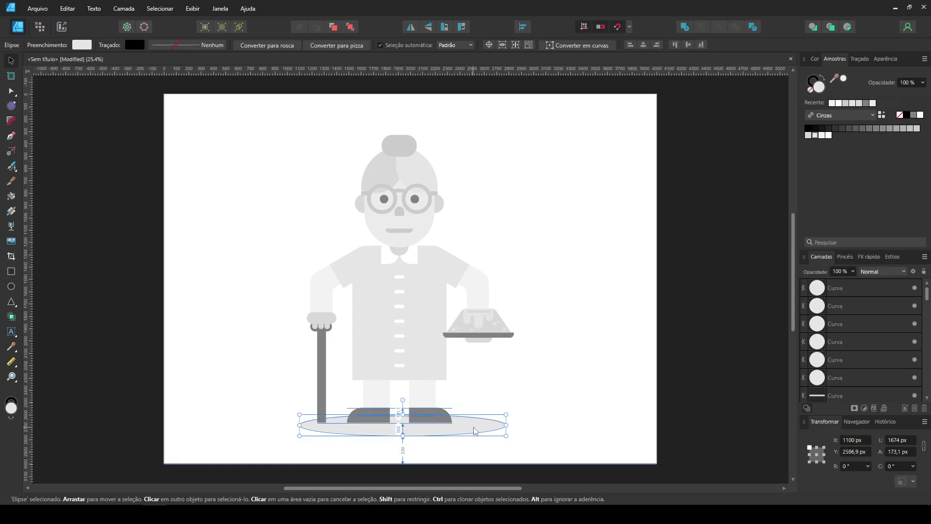
pyautogui.click(533, 368)
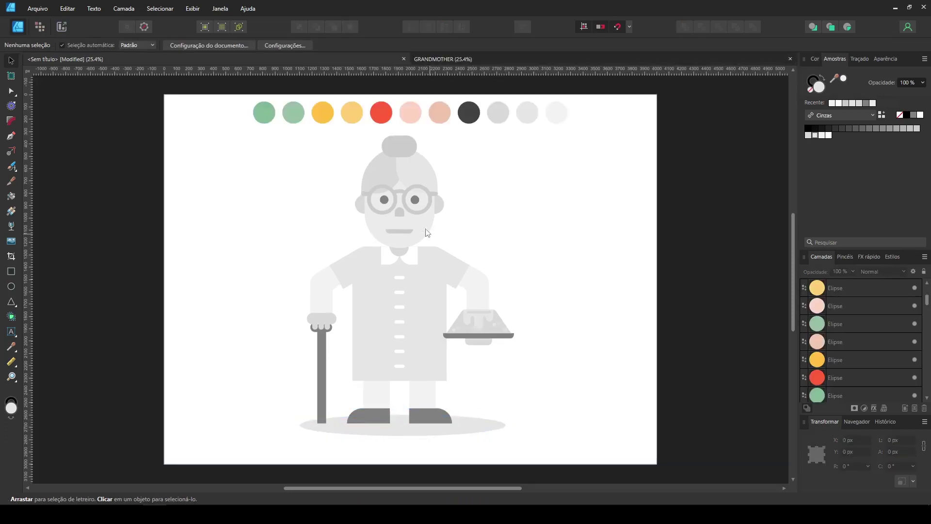
# - Fill the face and both forearms with the light pink from the palette circles
pyautogui.click(380, 304)
pyautogui.keyDown('shift'); pyautogui.click(478, 294); pyautogui.keyUp('shift')
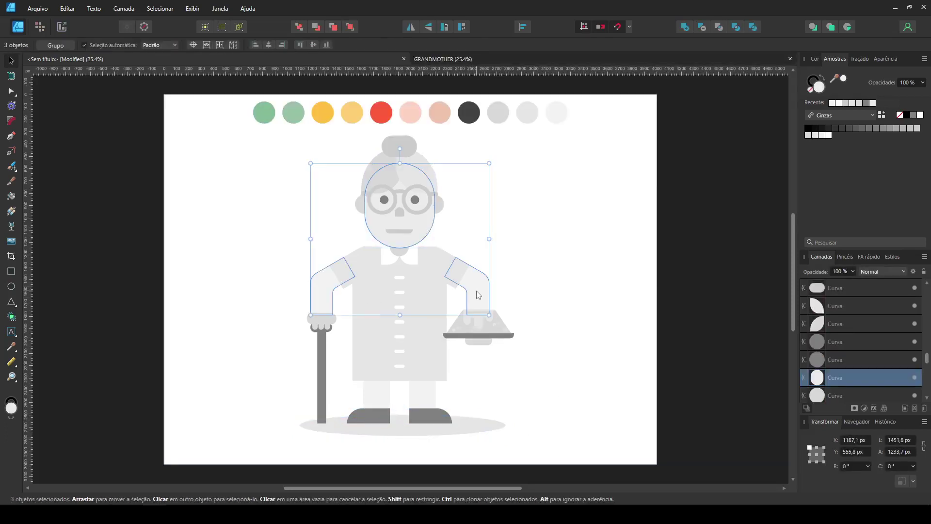
pyautogui.click(11, 346)
pyautogui.click(410, 113)
pyautogui.click(10, 62)
pyautogui.click(291, 179)
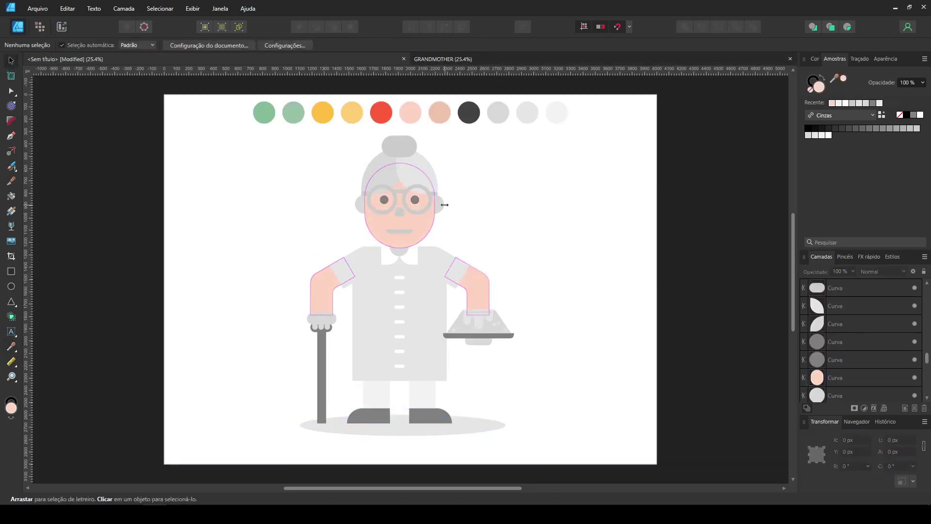
# - Fill the ears, neck, mouth, hands, fingers and nose with the darker peach from the palette circles
pyautogui.click(440, 204)
pyautogui.keyDown('shift'); pyautogui.click(359, 205); pyautogui.keyUp('shift')
pyautogui.keyDown('shift'); pyautogui.click(402, 256); pyautogui.keyUp('shift')
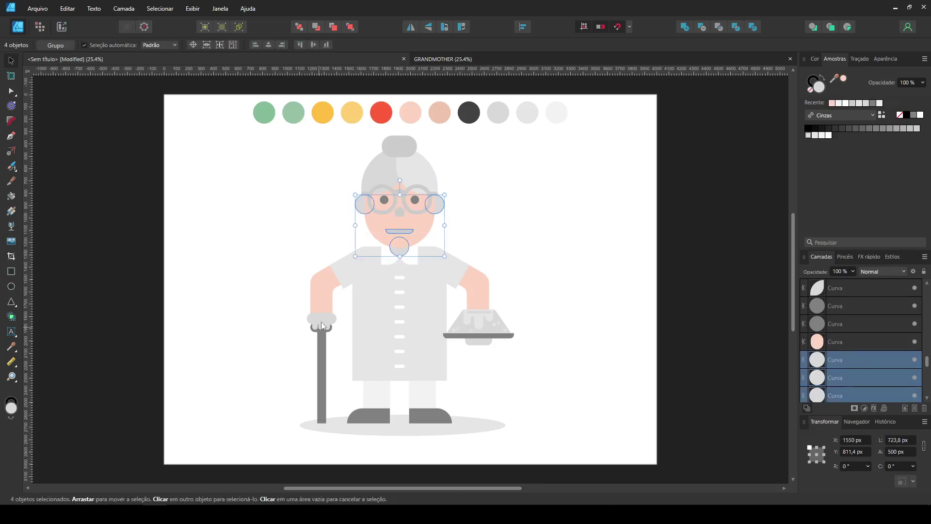
pyautogui.keyDown('shift'); pyautogui.click(320, 324); pyautogui.keyUp('shift')
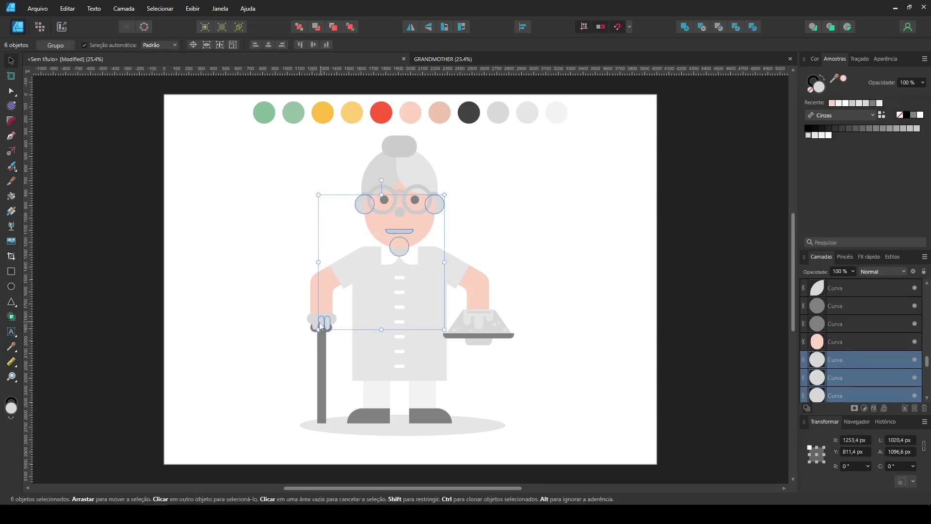
pyautogui.keyDown('shift'); pyautogui.click(477, 341); pyautogui.keyUp('shift')
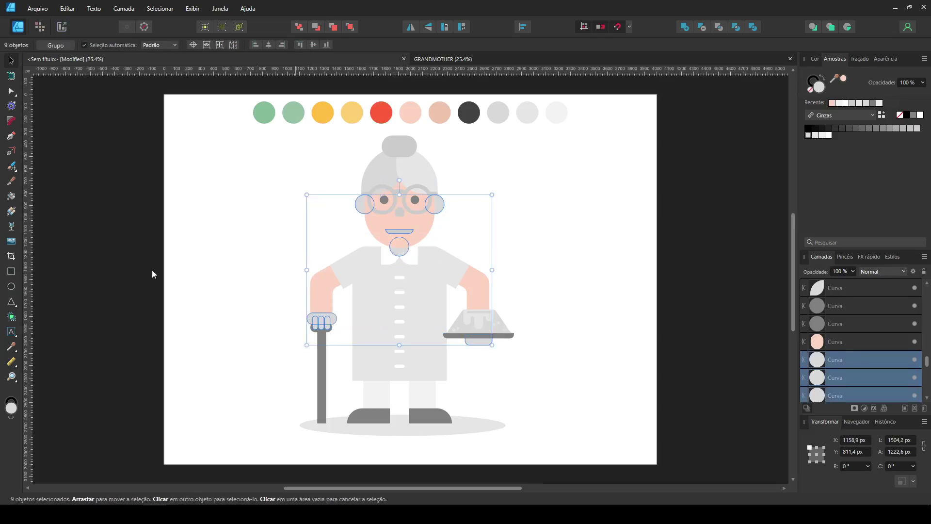
pyautogui.click(10, 346)
pyautogui.click(11, 61)
pyautogui.click(172, 156)
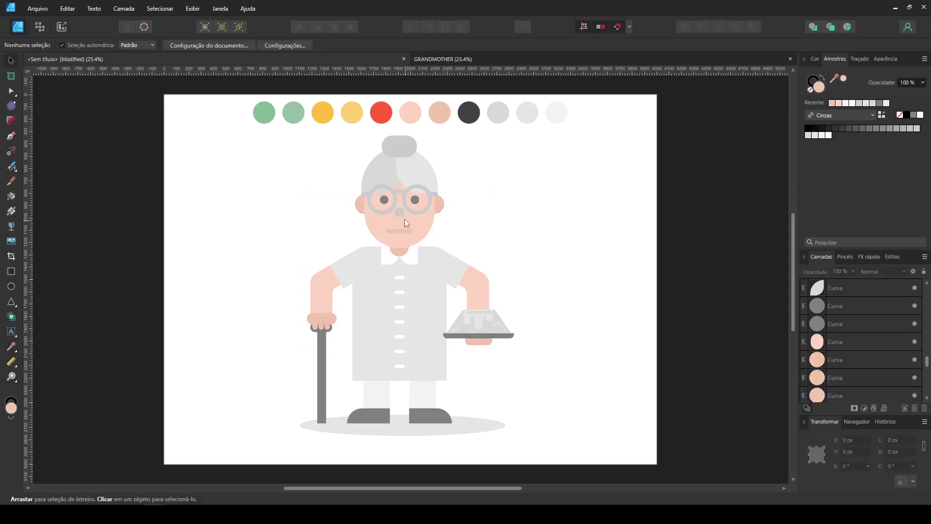
pyautogui.click(401, 213)
pyautogui.click(12, 347)
pyautogui.click(11, 61)
# - Fill the glasses, dress body and both sleeves with the red from the palette circles
pyautogui.click(398, 198)
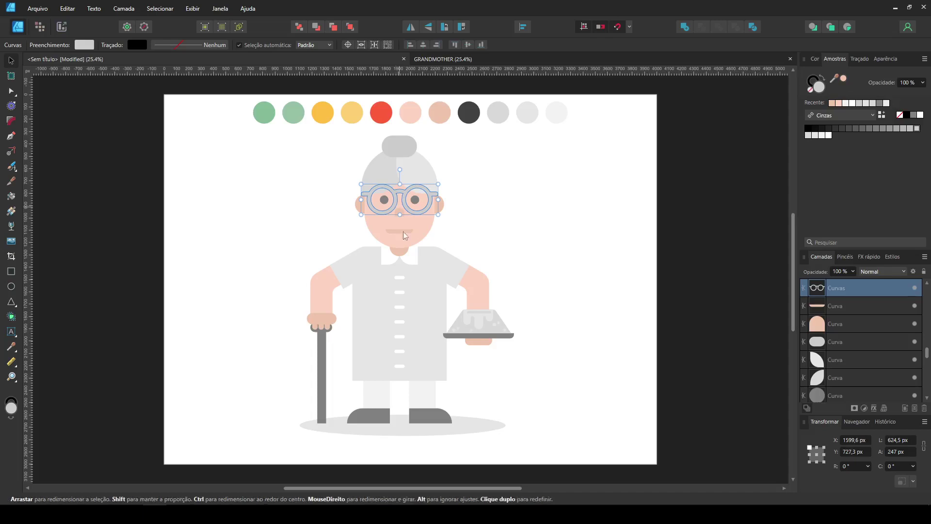
pyautogui.keyDown('shift'); pyautogui.click(377, 287); pyautogui.keyUp('shift')
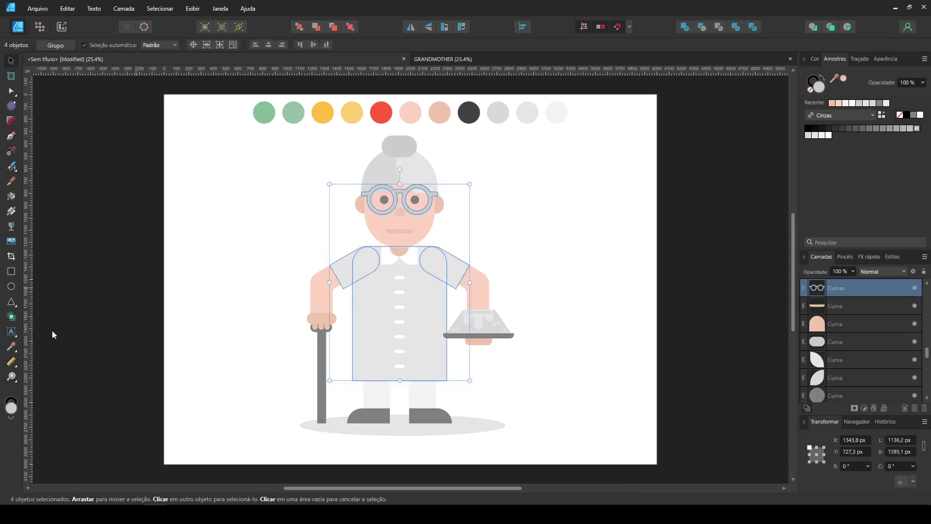
pyautogui.click(11, 347)
pyautogui.click(381, 112)
pyautogui.click(10, 61)
pyautogui.click(272, 264)
# - Fill both legs with the light pink skin colour from the palette circles
pyautogui.click(421, 395)
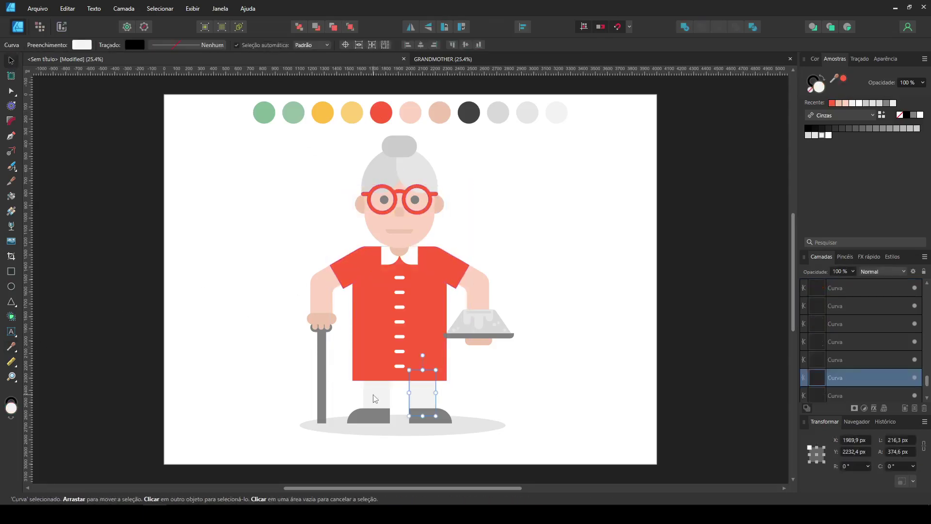
pyautogui.keyDown('shift'); pyautogui.click(375, 398); pyautogui.keyUp('shift')
pyautogui.click(12, 347)
pyautogui.click(410, 112)
pyautogui.click(10, 61)
pyautogui.click(295, 388)
# - Fill the cane, its handle, both shoes and the dessert's trapezoid with the dark charcoal from the palette circles
pyautogui.click(322, 356)
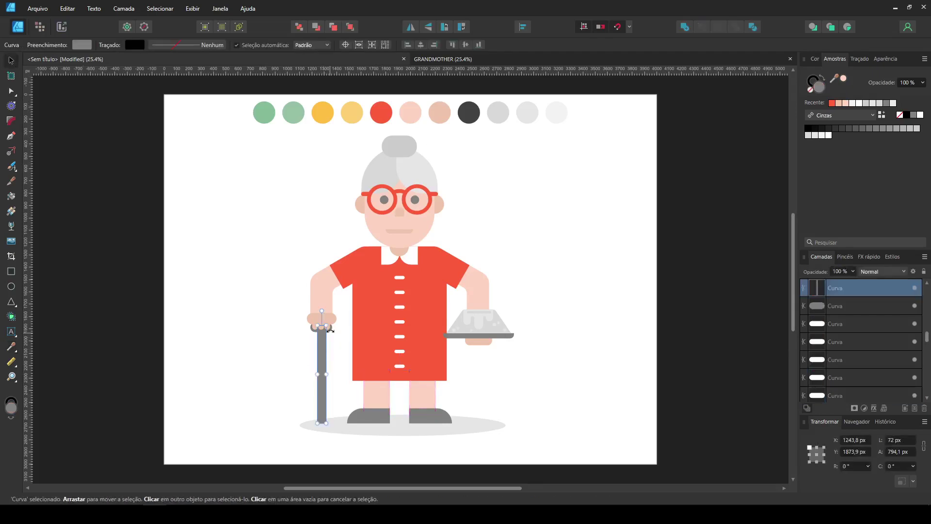
pyautogui.scroll(2, 310, 291)
pyautogui.keyDown('shift'); pyautogui.click(222, 241); pyautogui.keyUp('shift')
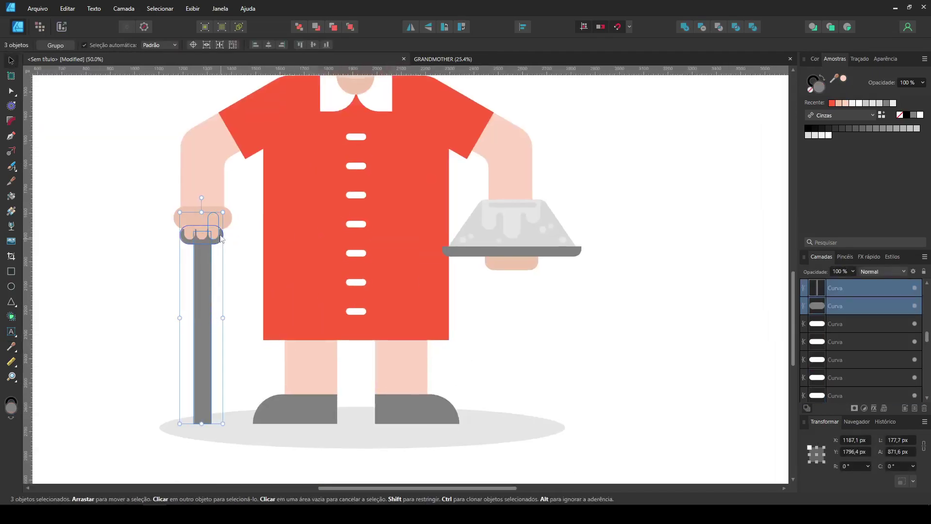
pyautogui.scroll(-2, 365, 421)
pyautogui.keyDown('shift'); pyautogui.click(476, 342); pyautogui.keyUp('shift')
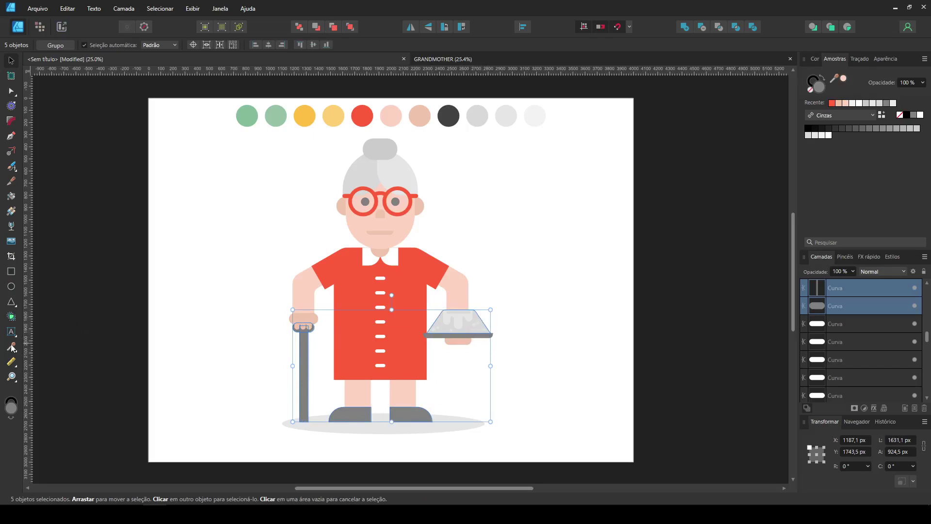
pyautogui.press('i')
pyautogui.click(450, 116)
pyautogui.click(10, 62)
pyautogui.click(491, 256)
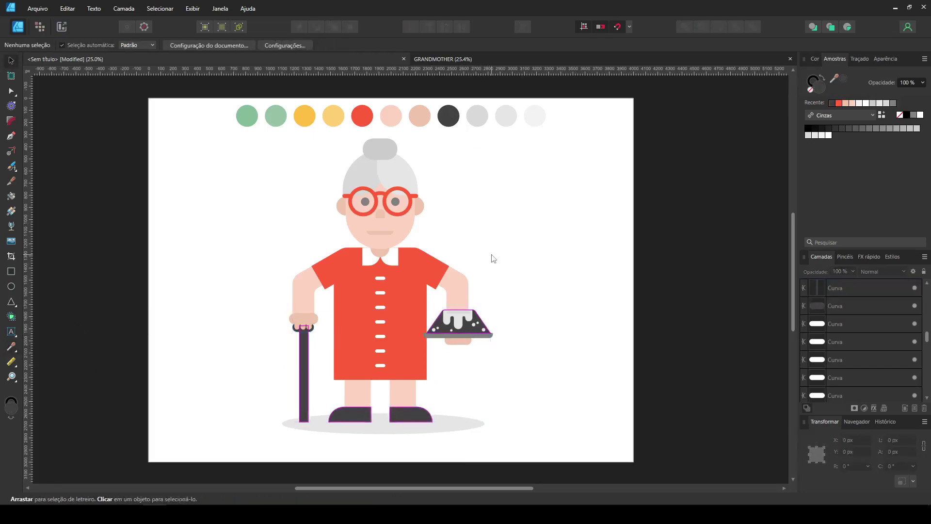
# - Fill the plate under the dessert and both pupils with the same dark charcoal
pyautogui.scroll(2, 466, 262)
pyautogui.moveTo(464, 263); pyautogui.dragTo(441, 320)
pyautogui.click(448, 464)
pyautogui.click(832, 103)
pyautogui.click(304, 197)
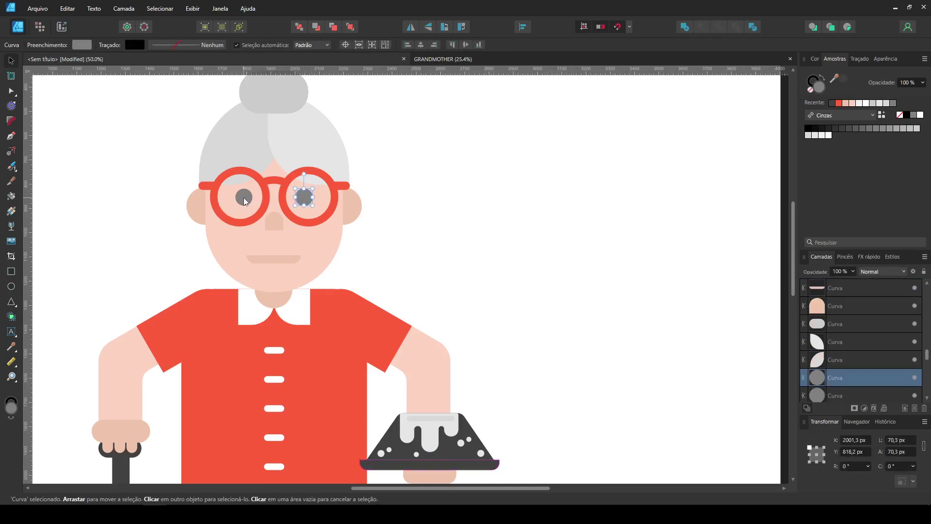
pyautogui.keyDown('shift'); pyautogui.click(244, 198); pyautogui.keyUp('shift')
pyautogui.click(832, 103)
pyautogui.click(407, 274)
# - Fill the dessert's trapezoid with the deeper yellow from the palette circles
pyautogui.scroll(-2, 407, 273)
pyautogui.click(447, 361)
pyautogui.press('i')
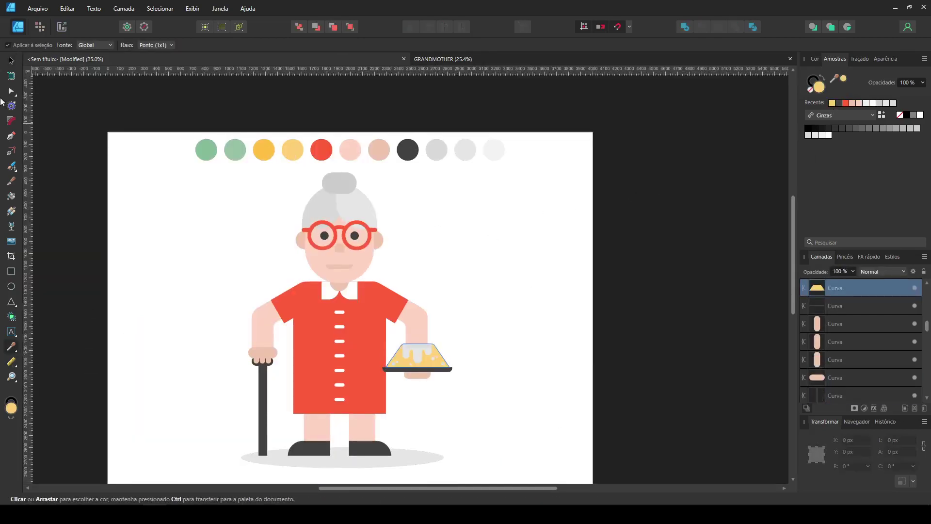
pyautogui.click(11, 60)
pyautogui.click(469, 264)
# - Fill the slim pill at the top of the drip shape with the dessert's deeper yellow
pyautogui.scroll(2, 469, 264)
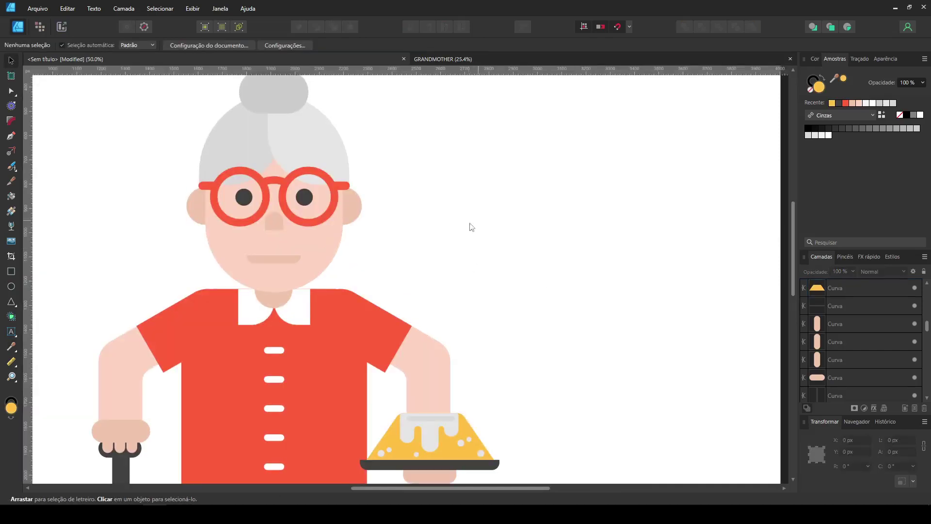
pyautogui.click(442, 418)
pyautogui.click(554, 469)
pyautogui.click(451, 430)
pyautogui.click(531, 466)
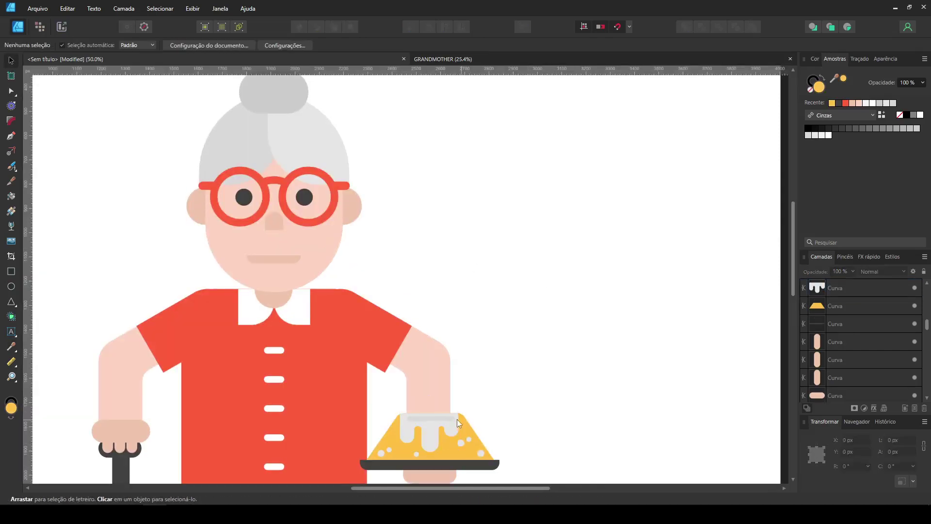
pyautogui.click(450, 418)
pyautogui.click(839, 103)
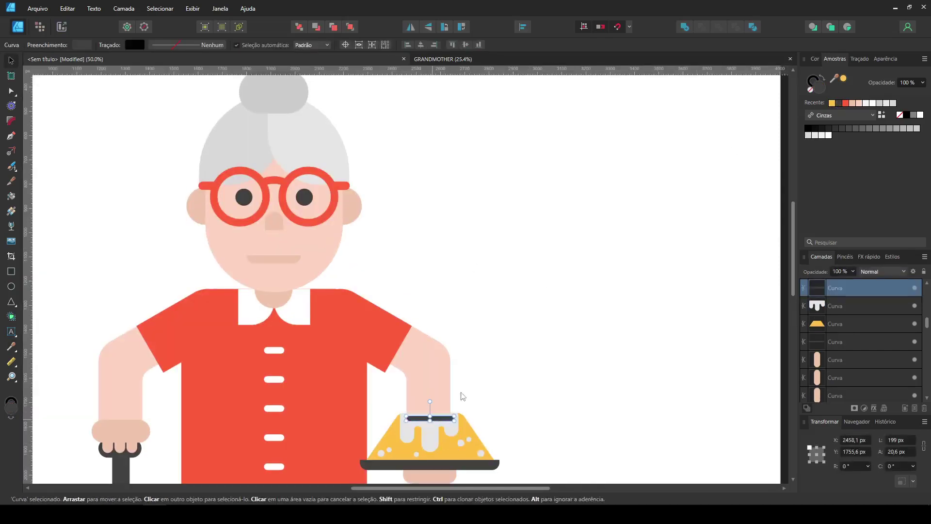
pyautogui.click(534, 348)
# - Fill the six small circles and the drip shape with the lighter yellow from the palette circles
pyautogui.moveTo(530, 463); pyautogui.dragTo(366, 430)
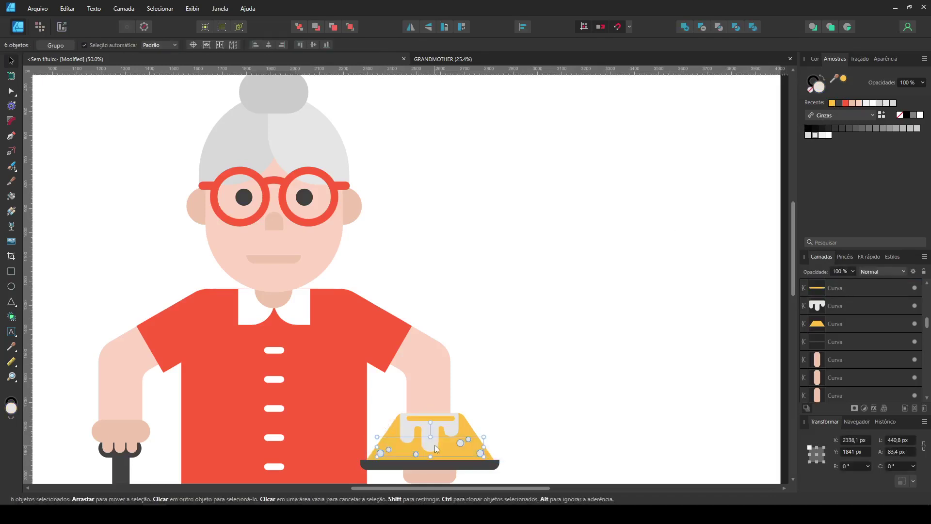
pyautogui.keyDown('shift'); pyautogui.click(435, 444); pyautogui.keyUp('shift')
pyautogui.scroll(3, 361, 319)
pyautogui.press('i')
pyautogui.click(177, 103)
pyautogui.hotkey('ctrl', '-')
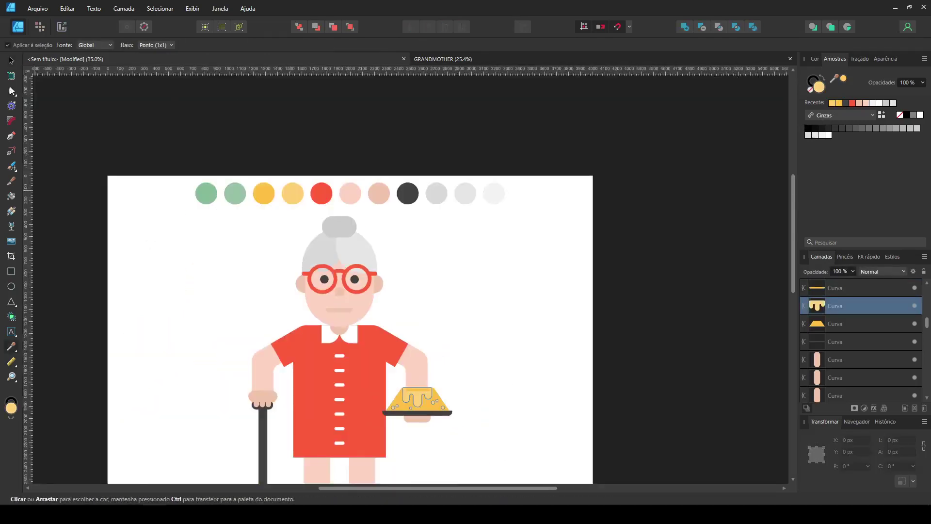
pyautogui.click(10, 60)
# - Fill the right hair section with the middle light grey and the left hair section with the palest grey of the palette
pyautogui.click(363, 247)
pyautogui.press('i')
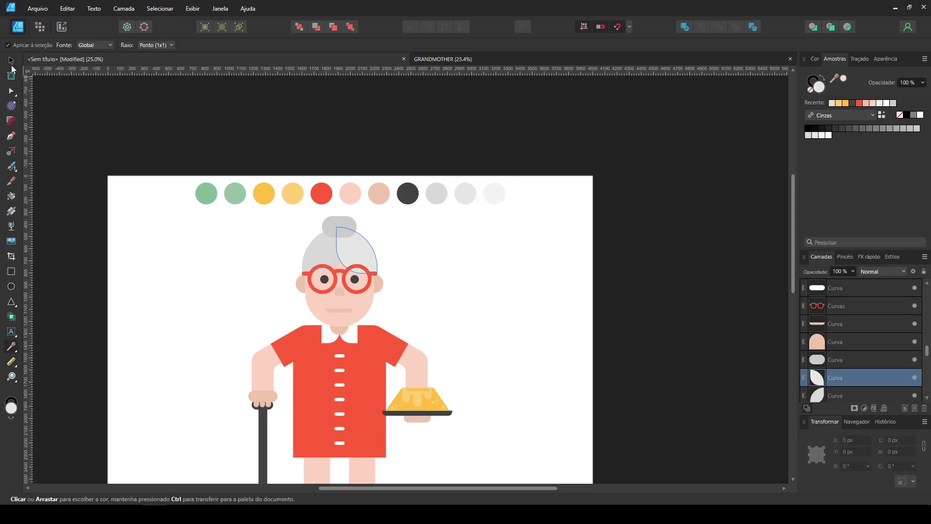
pyautogui.click(11, 62)
pyautogui.click(319, 251)
pyautogui.press('i')
pyautogui.click(11, 60)
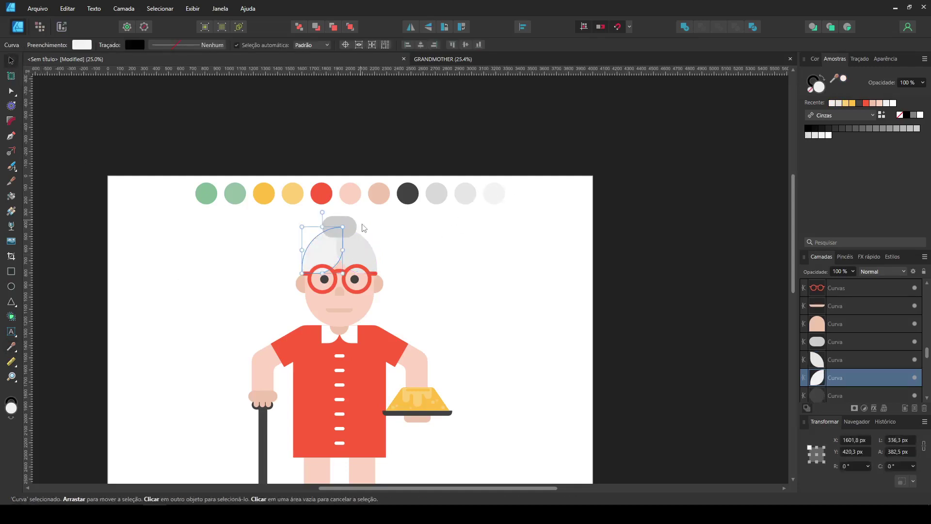
# - Fill the hair bun with the darkest of the palette's three light greys and deselect it
pyautogui.click(339, 226)
pyautogui.press('i')
pyautogui.click(11, 60)
pyautogui.click(543, 251)
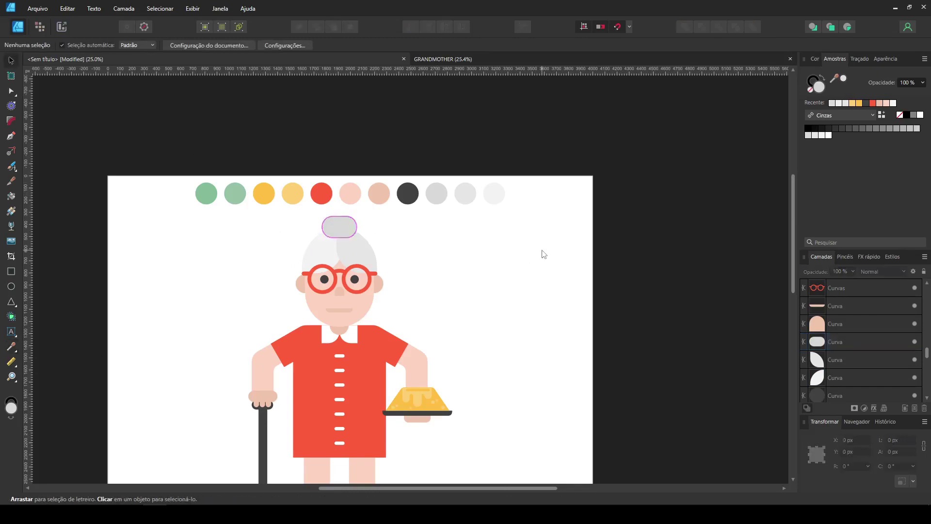
# - Fill the ground ellipse beneath the feet with the darker green from the palette circles
pyautogui.hotkey('ctrl', '0')
pyautogui.click(422, 429)
pyautogui.click(11, 347)
pyautogui.click(264, 112)
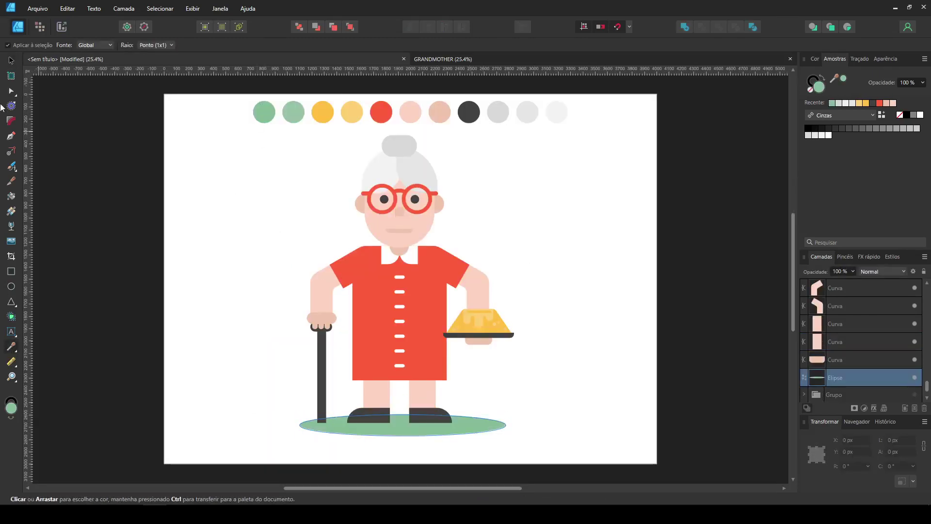
# - Draw a rectangle filled with the palette's lighter green and delete the row of palette circles
pyautogui.click(11, 271)
pyautogui.moveTo(196, 146); pyautogui.dragTo(261, 200)
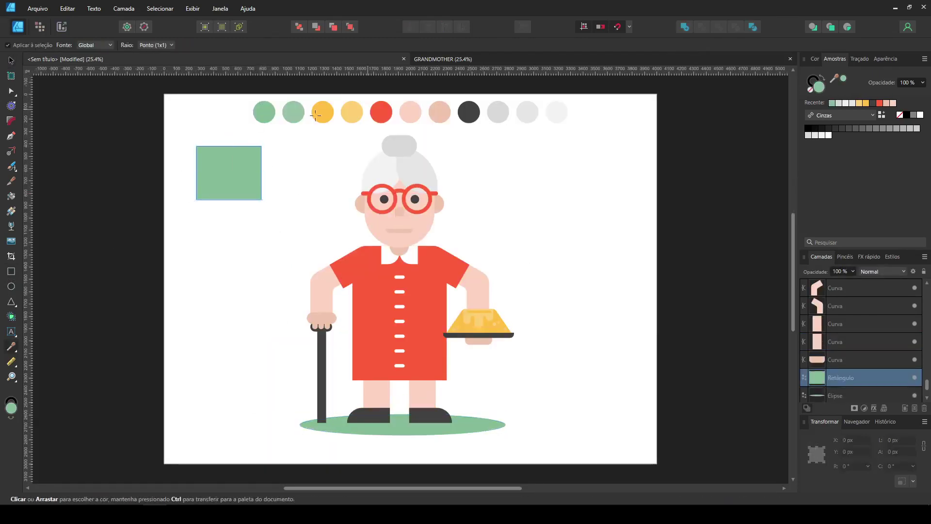
pyautogui.click(11, 61)
pyautogui.moveTo(237, 88); pyautogui.dragTo(572, 130)
pyautogui.press('Delete')
# - Stretch the green rectangle over the whole page and send it behind the artwork as the background
pyautogui.moveTo(213, 186); pyautogui.dragTo(657, 464)
pyautogui.hotkey('ctrl', 'shift', '[')
pyautogui.click(715, 394)
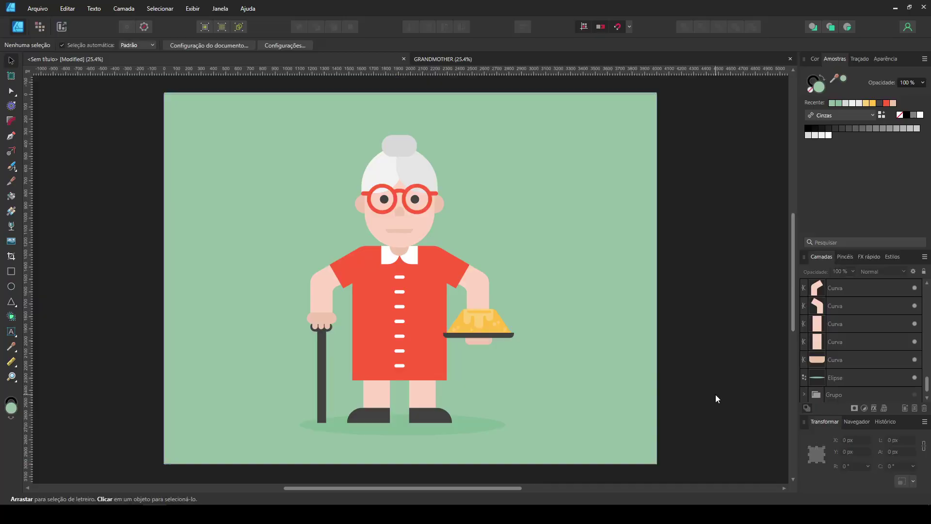